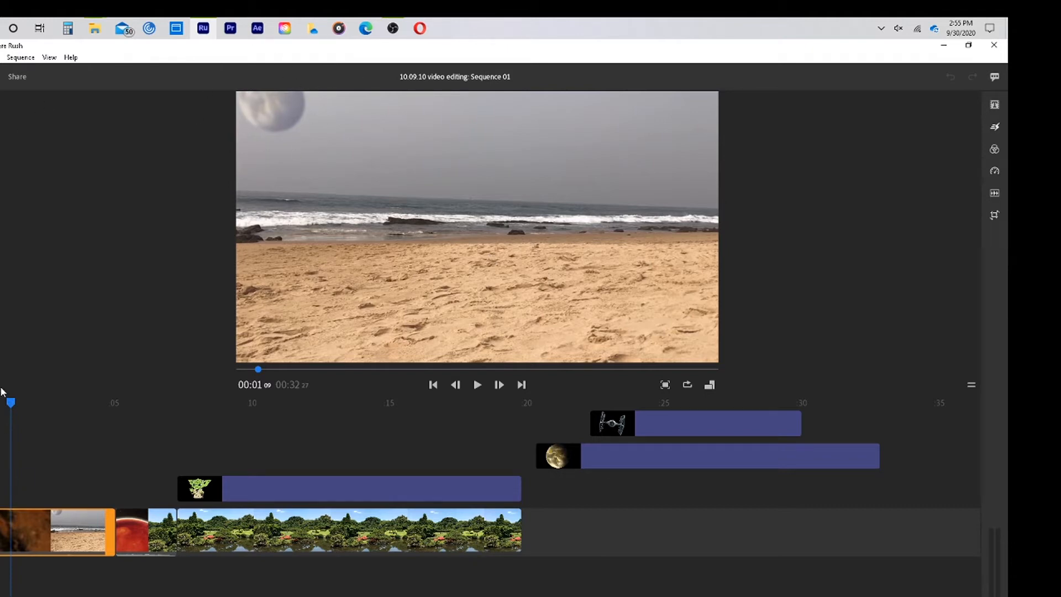
# Step: Look at the beach shot at the sequence start, the planet overlay clip, and the beach shot again
pyautogui.moveTo(10, 404); pyautogui.dragTo(0, 403)
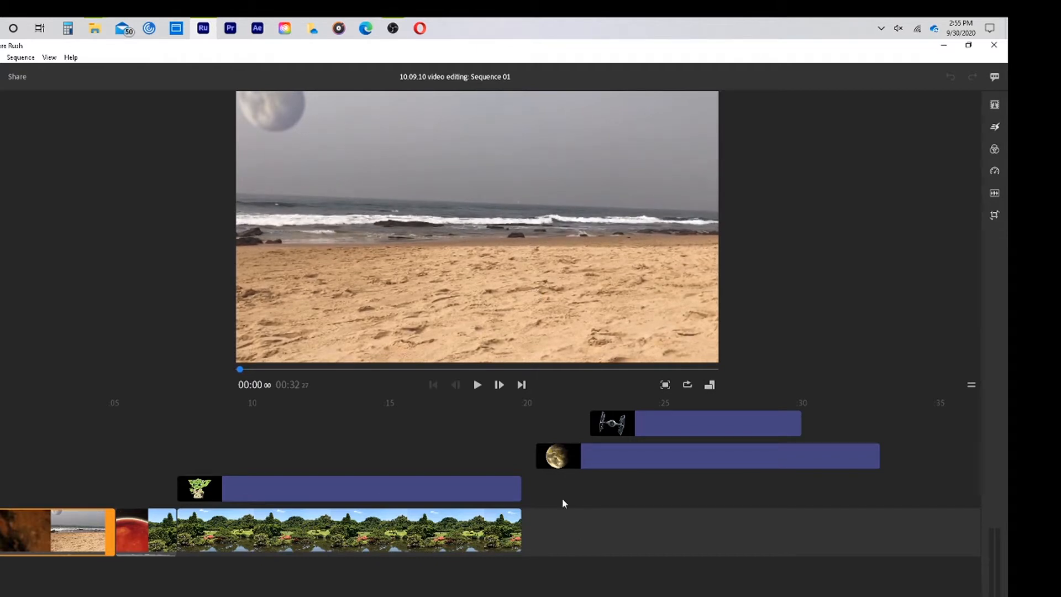
pyautogui.click(561, 463)
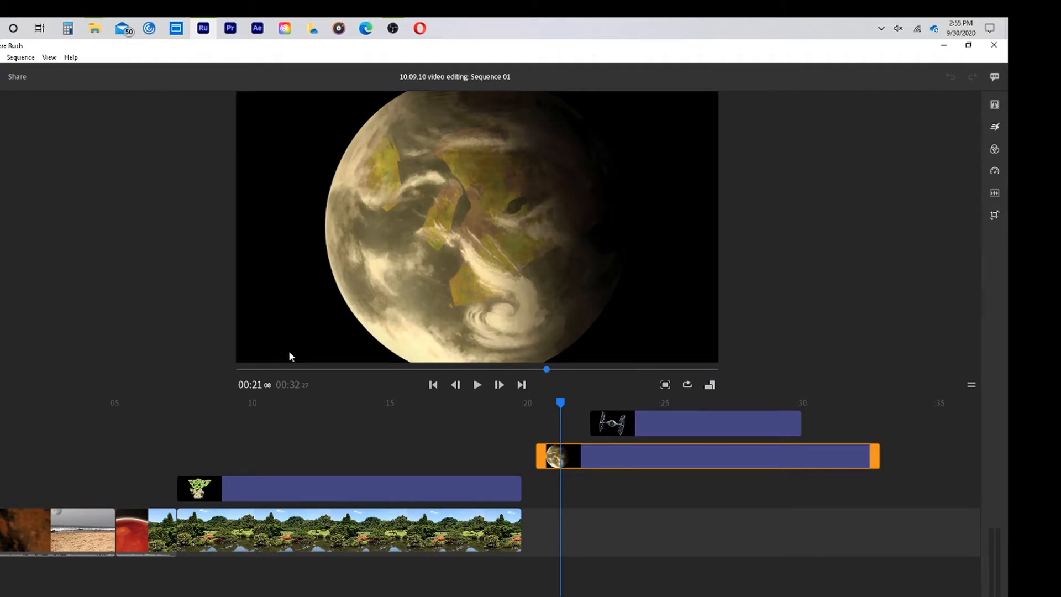
pyautogui.moveTo(561, 404); pyautogui.dragTo(5, 416)
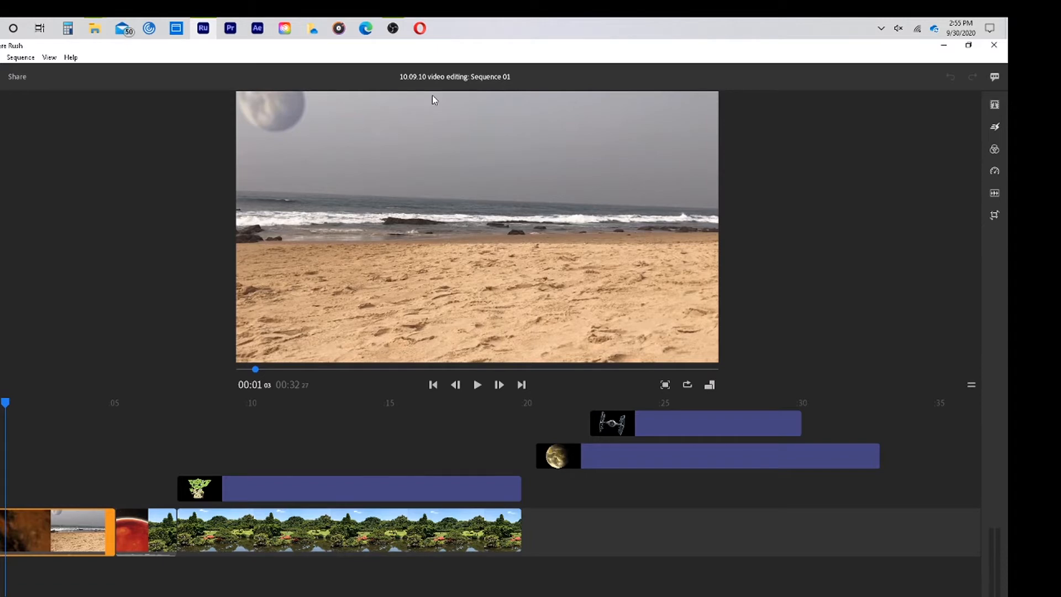
# Step: Return to the start of the beach clip with the moon, play it, and step frame by frame to its end
pyautogui.press('Left')
pyautogui.press('Left')
pyautogui.press('Left')
pyautogui.press('Left')
pyautogui.press('Left')
pyautogui.press('Left')
pyautogui.press('Left')
pyautogui.press('Left')
pyautogui.press('Left')
pyautogui.press('Left')
pyautogui.press('Left')
pyautogui.press('Left')
pyautogui.press('Left')
pyautogui.press('Left')
pyautogui.press('Left')
pyautogui.press('Left')
pyautogui.press('Left')
pyautogui.press('Left')
pyautogui.press('Left')
pyautogui.press('Left')
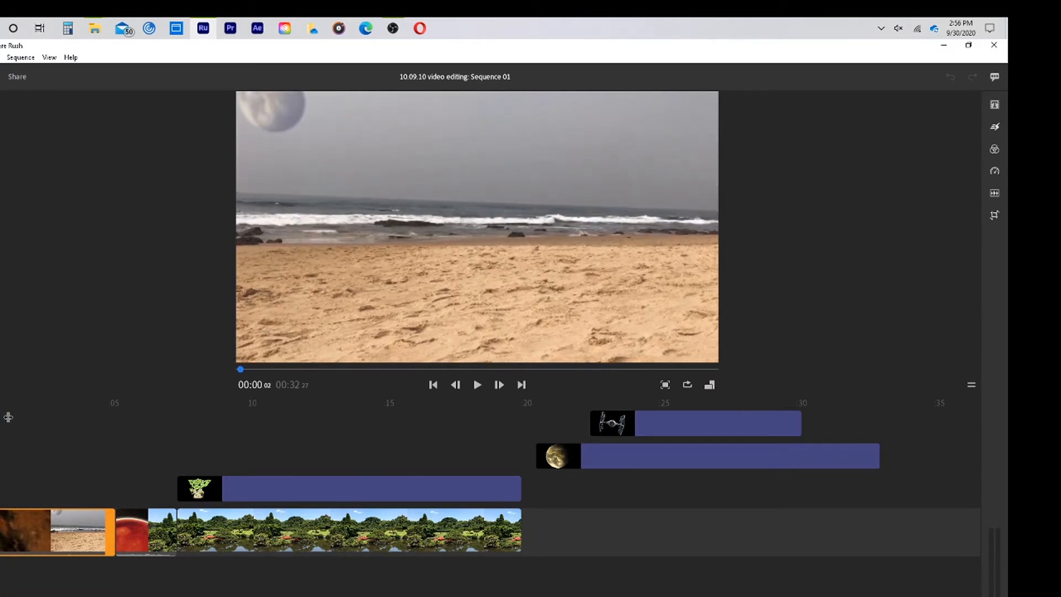
pyautogui.press('space')
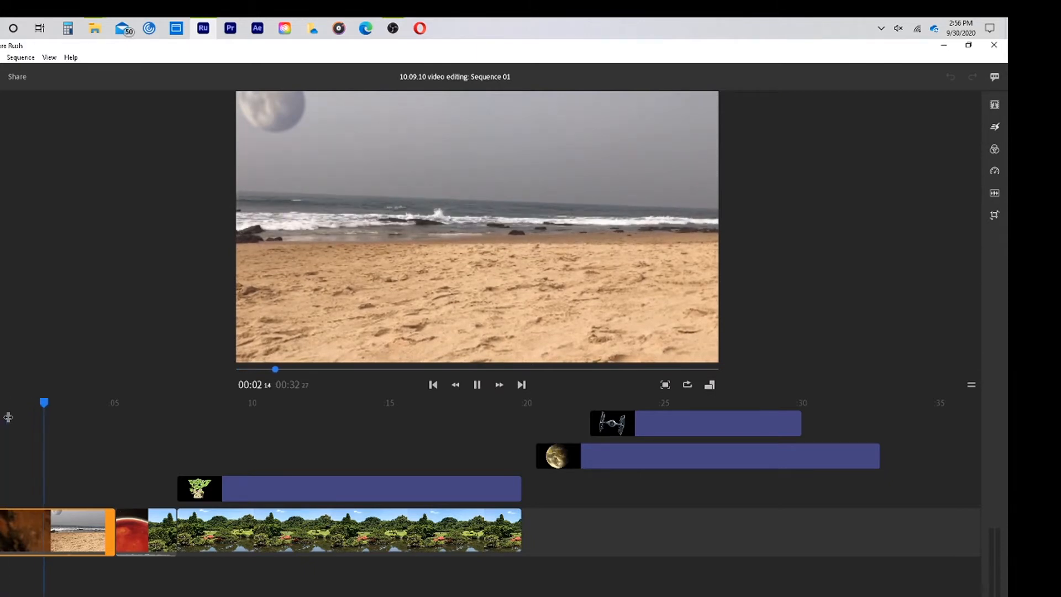
pyautogui.press('space')
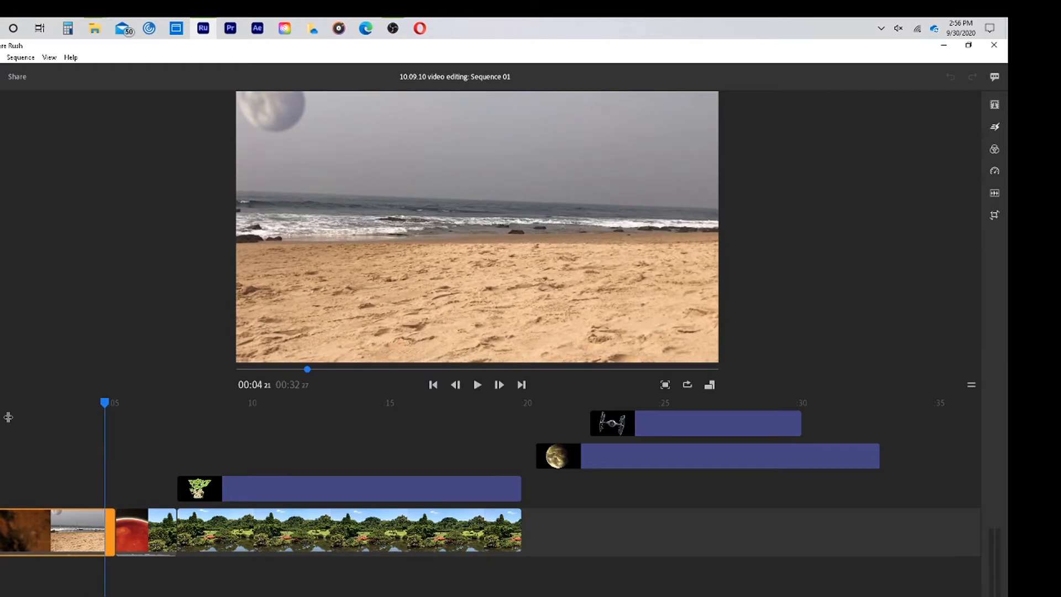
pyautogui.press('Right')
pyautogui.press('Right')
pyautogui.press('Right')
pyautogui.press('Right')
pyautogui.press('Right')
pyautogui.press('Right')
pyautogui.press('Right')
pyautogui.press('Right')
pyautogui.press('Right')
pyautogui.press('Right')
pyautogui.press('Right')
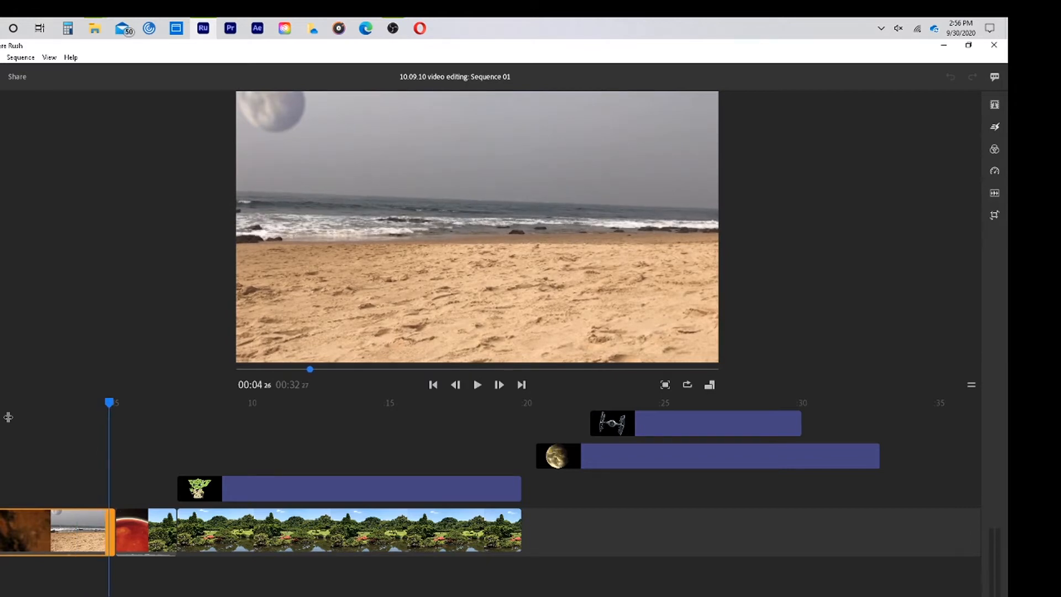
pyautogui.press('Right')
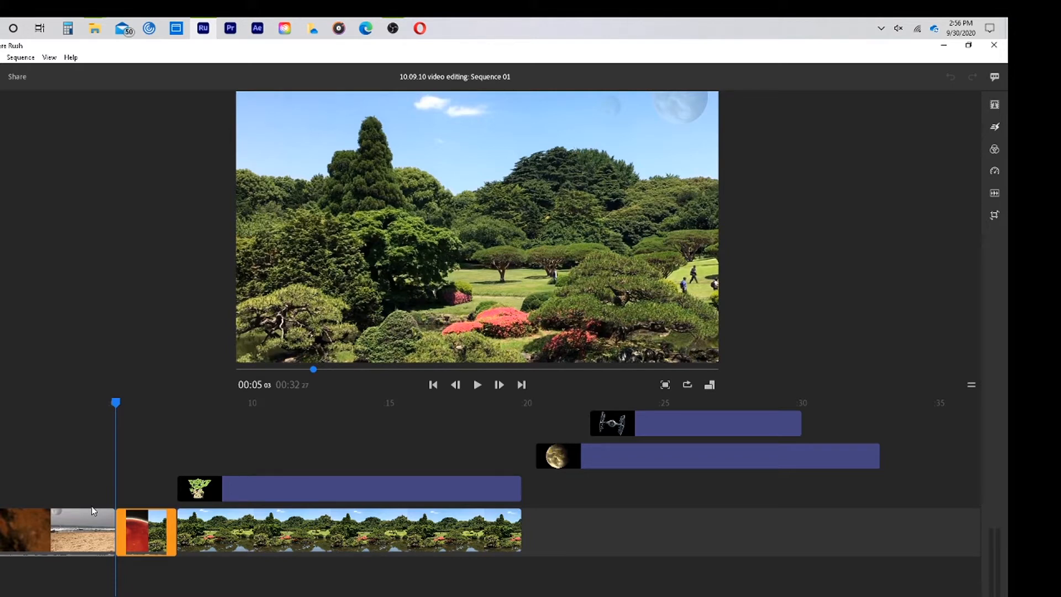
# Step: Play the short garden clip with the moons through its fade-out, and scrub back near its start to examine the moons
pyautogui.press('space')
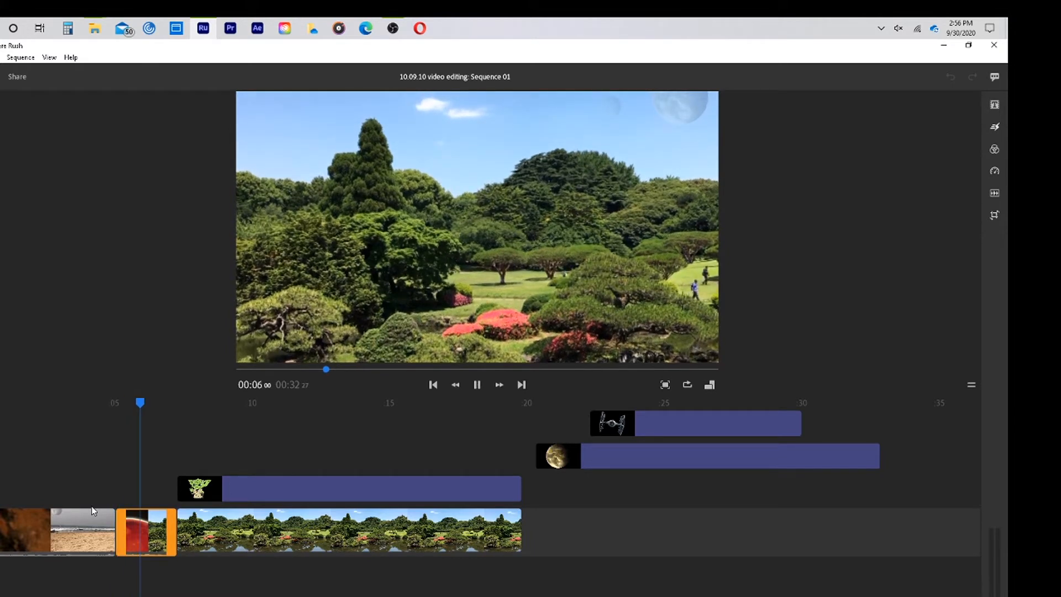
pyautogui.press('space')
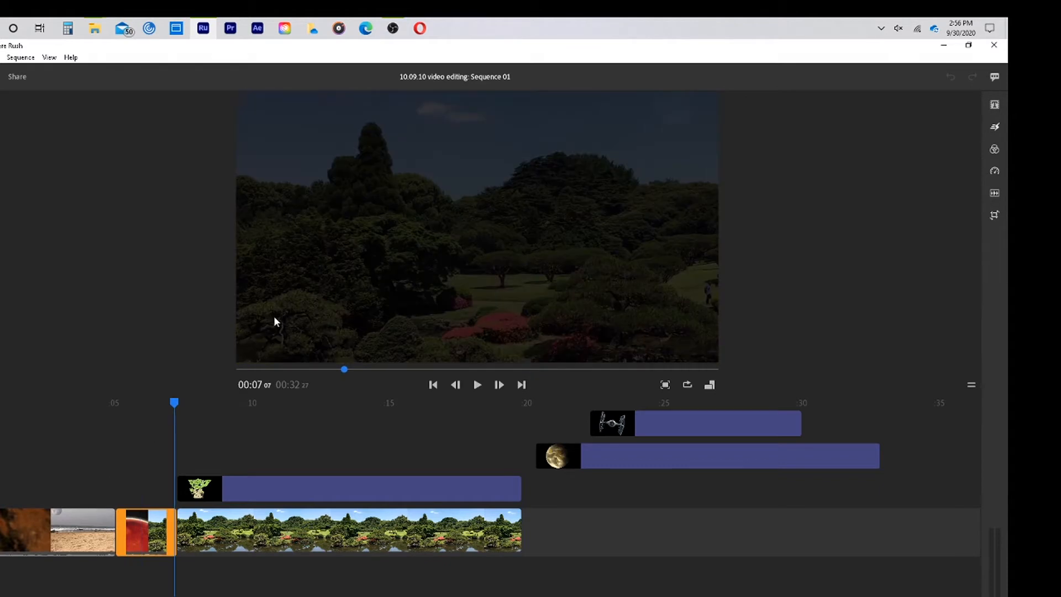
pyautogui.moveTo(173, 403); pyautogui.dragTo(127, 454)
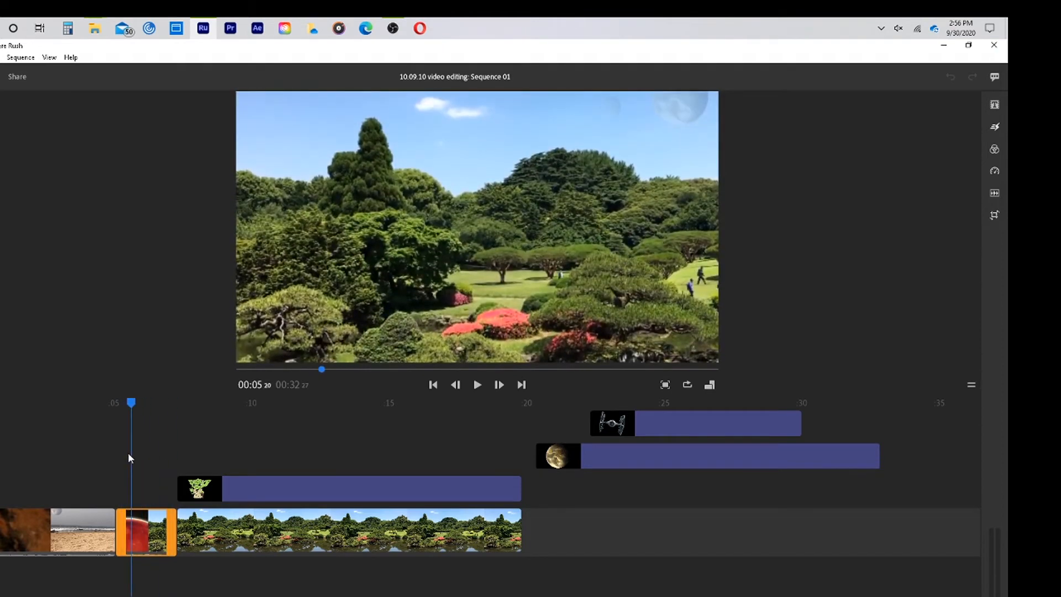
pyautogui.click(129, 413)
pyautogui.moveTo(133, 401)
pyautogui.mouseDown()
pyautogui.moveTo(171, 406)
pyautogui.moveTo(123, 418)
pyautogui.mouseUp()
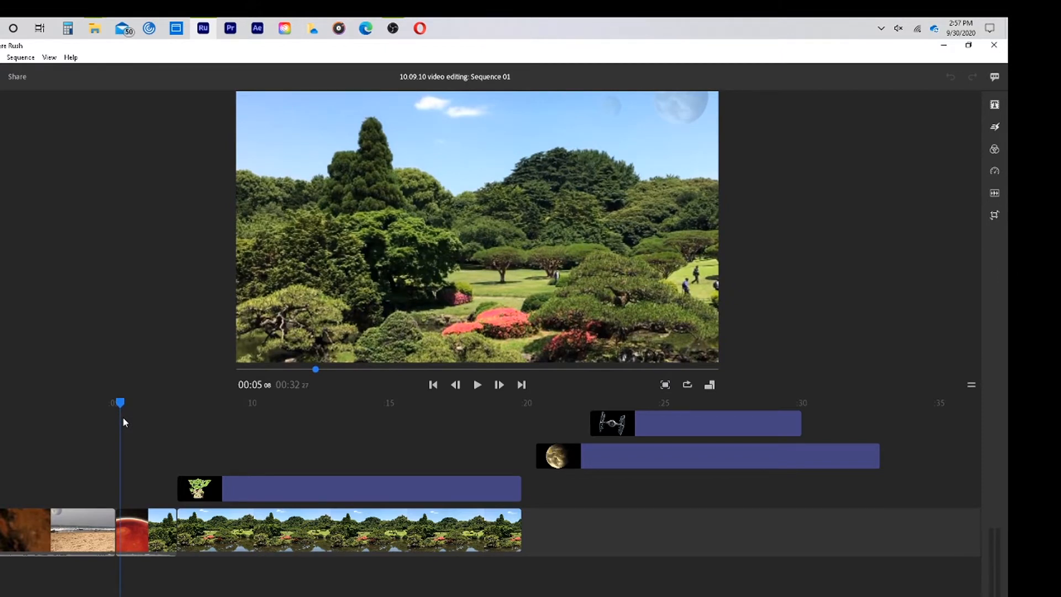
# Step: Compare the short finished garden clip with the long garden clip beneath the Yoda overlay, and select the long clip's image in the preview
pyautogui.moveTo(123, 417); pyautogui.dragTo(207, 456)
pyautogui.click(193, 531)
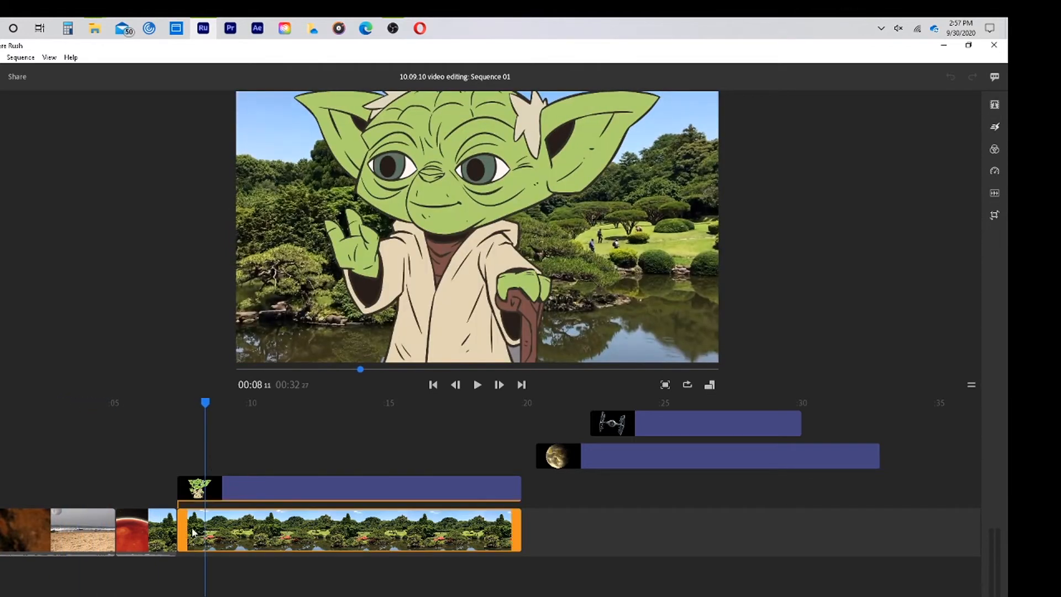
pyautogui.click(159, 540)
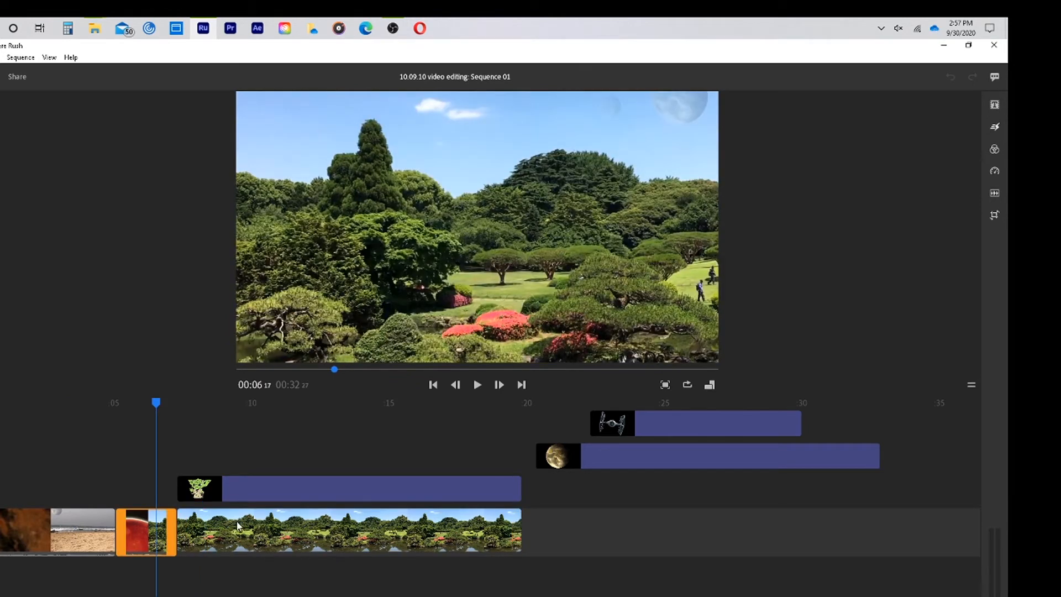
pyautogui.click(198, 536)
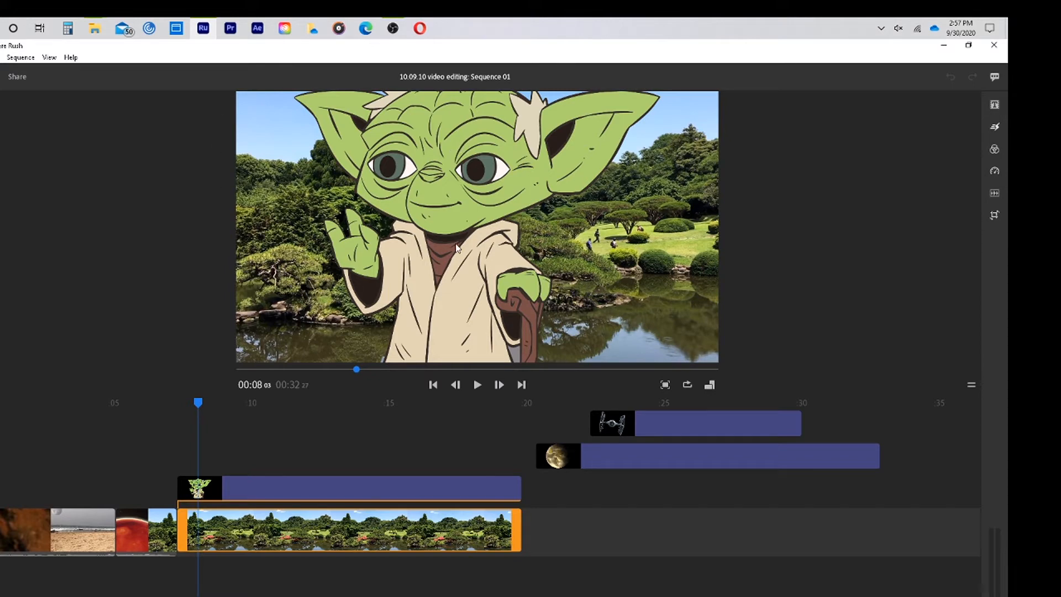
pyautogui.click(491, 207)
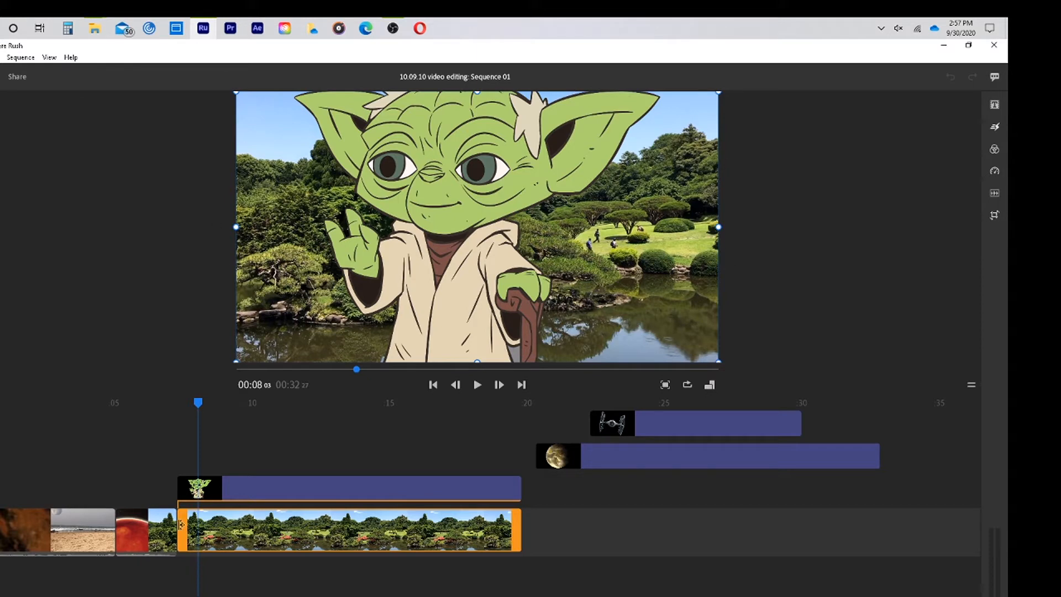
# Step: Shrink the Yoda overlay to a tiny figure and place it beside the red bushes near the pond's edge
pyautogui.click(262, 486)
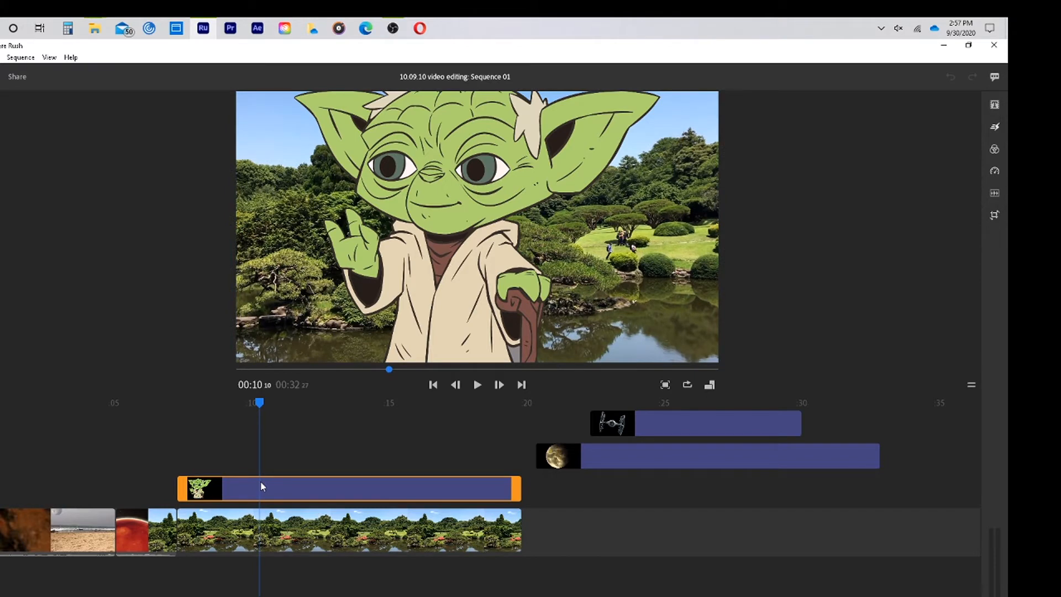
pyautogui.moveTo(439, 195); pyautogui.dragTo(439, 208)
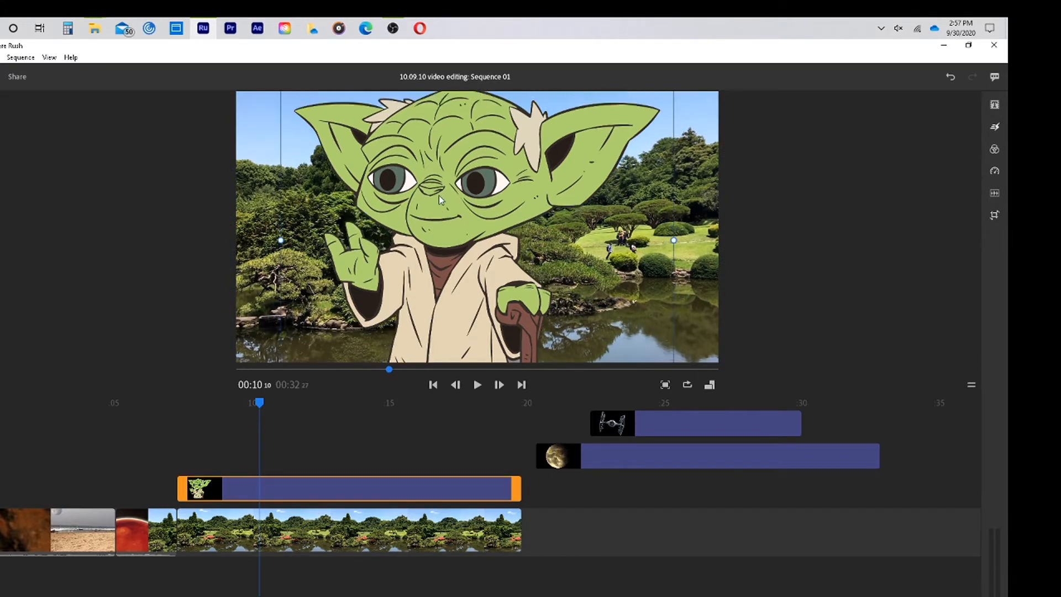
pyautogui.moveTo(432, 144); pyautogui.dragTo(437, 192)
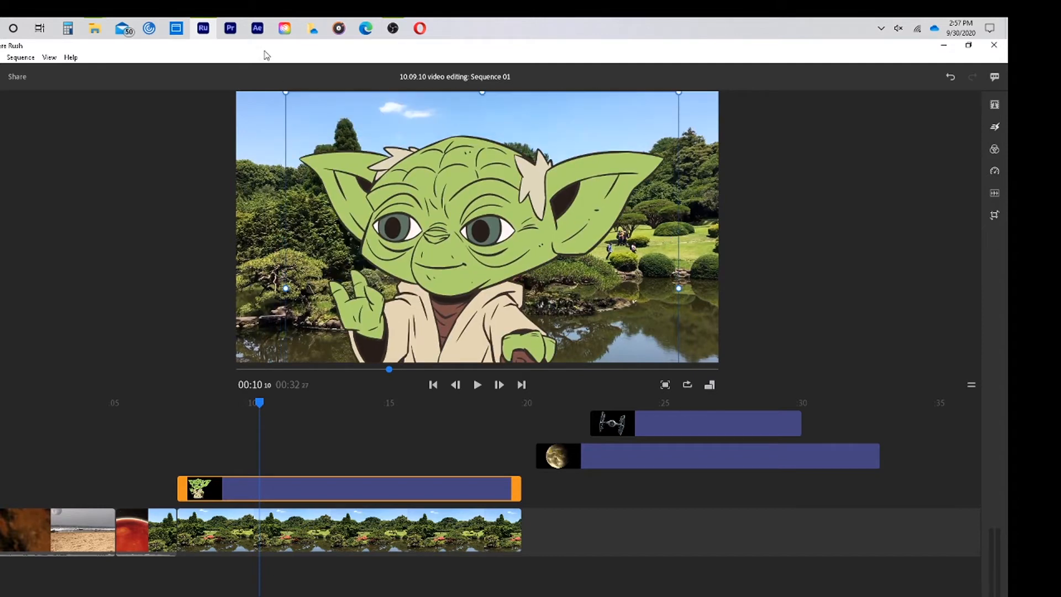
pyautogui.moveTo(287, 94); pyautogui.dragTo(398, 254)
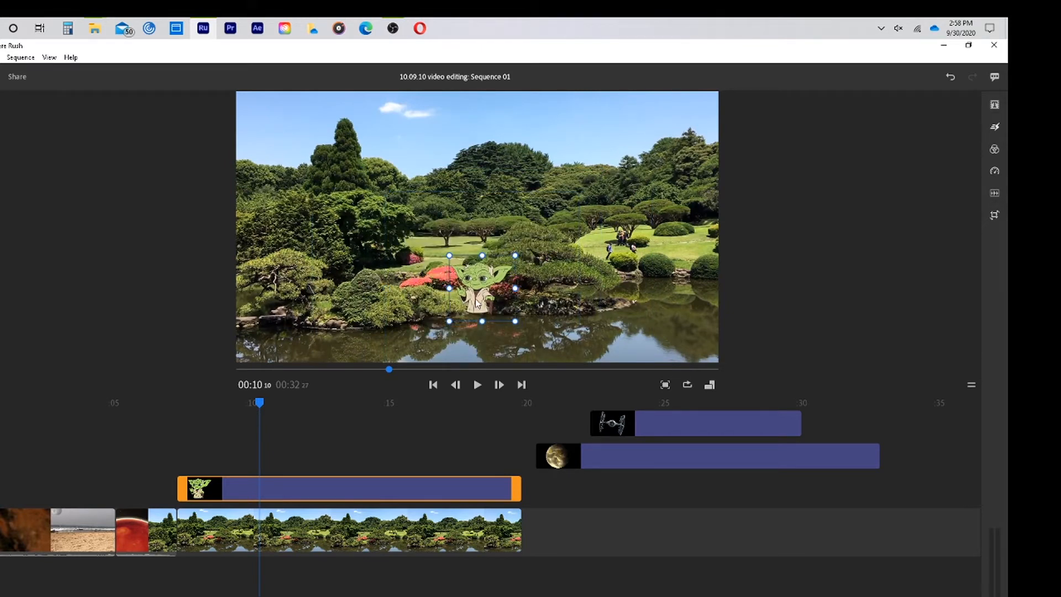
pyautogui.moveTo(479, 303); pyautogui.dragTo(459, 282)
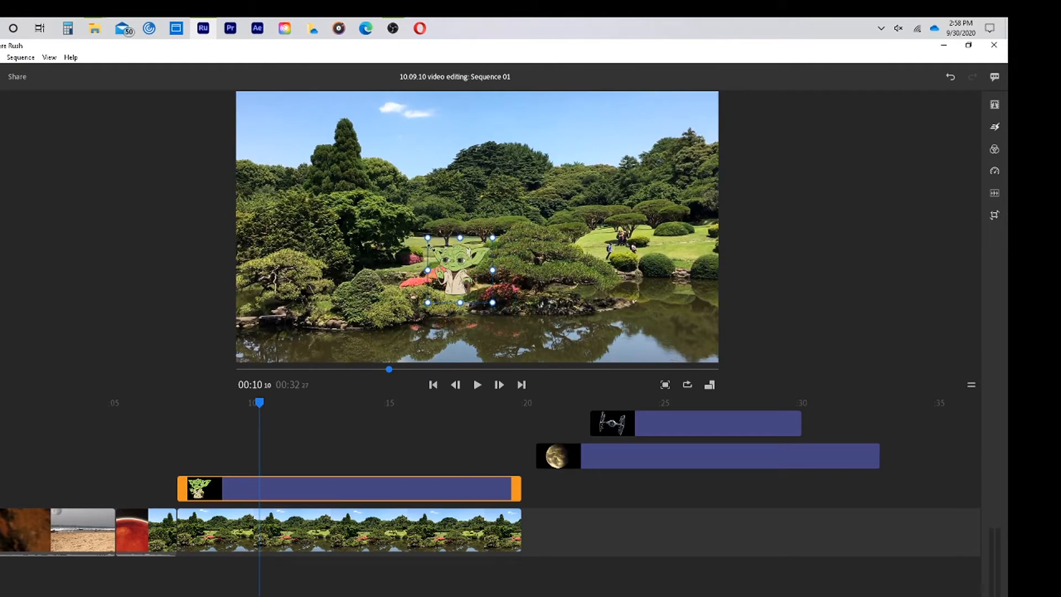
pyautogui.moveTo(428, 238); pyautogui.dragTo(456, 289)
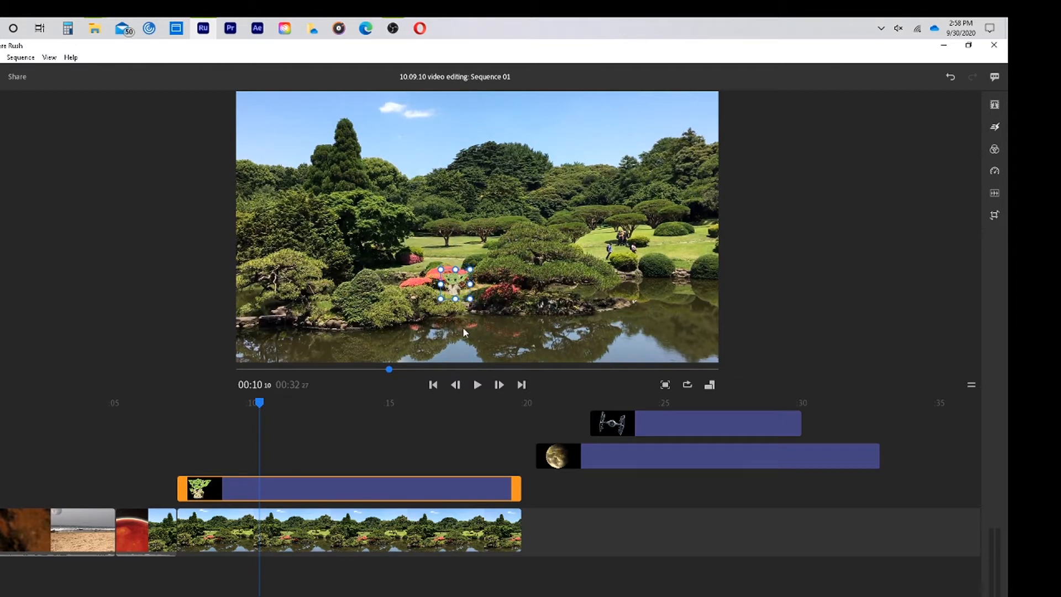
# Step: Try the SL Kodak, Cinematic, SL Fuji, SL Bleach, Mono and SL Matrix color presets on the Yoda clip, and apply Film
pyautogui.click(994, 149)
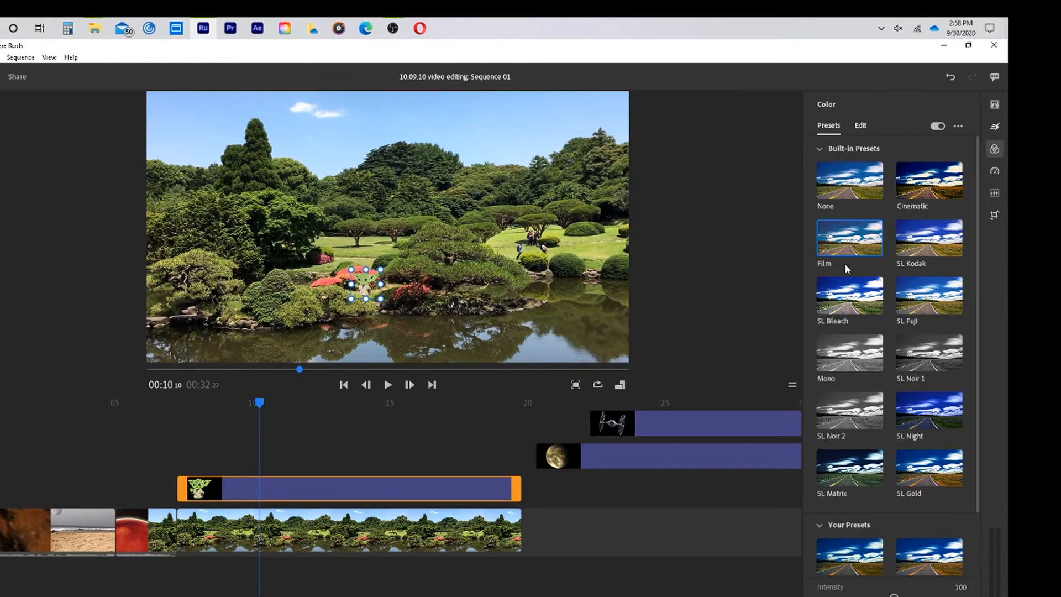
pyautogui.click(935, 237)
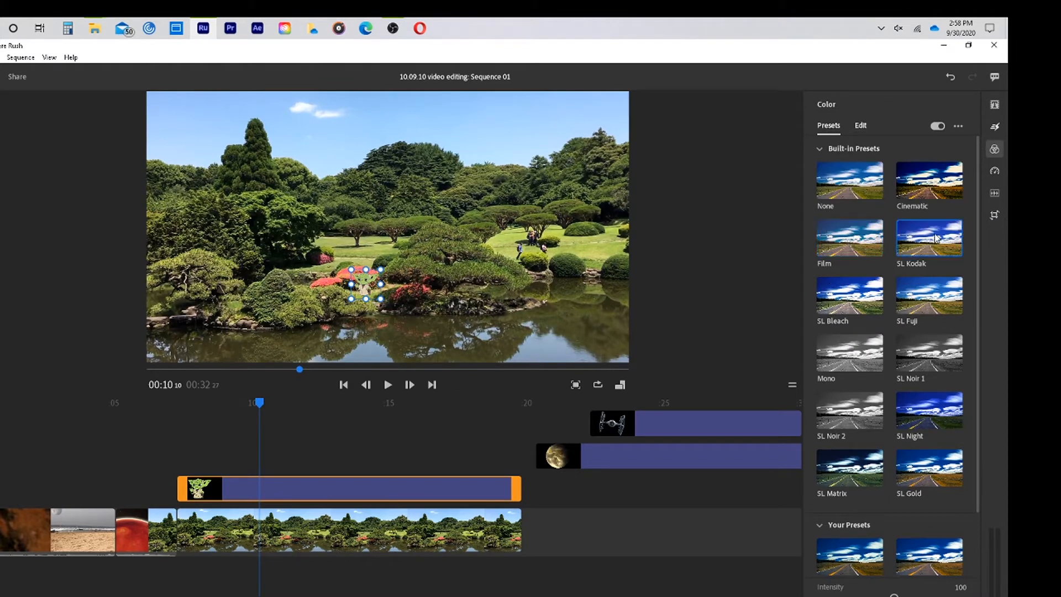
pyautogui.click(921, 191)
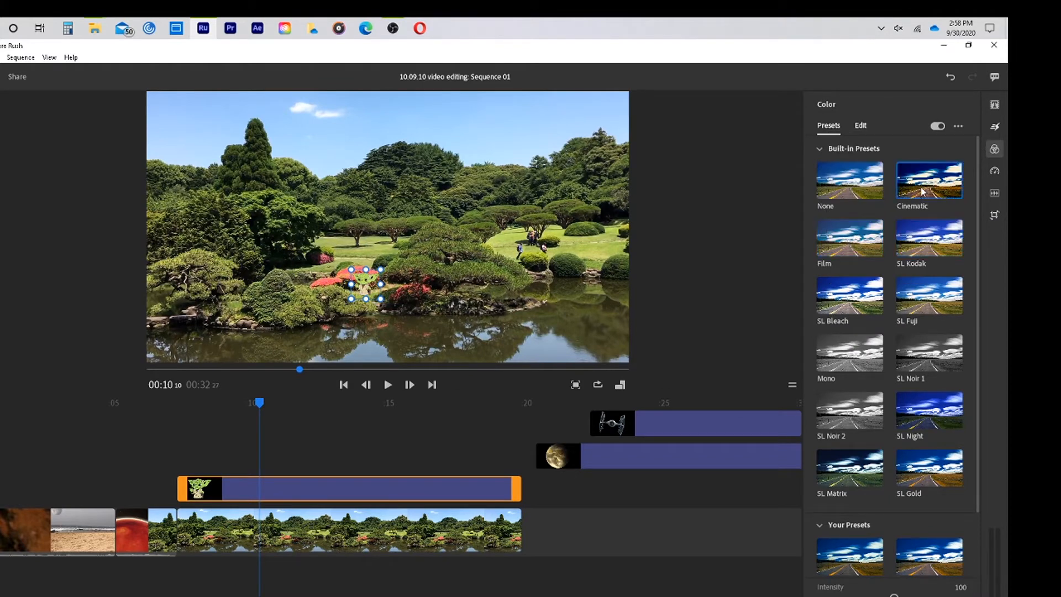
pyautogui.click(924, 294)
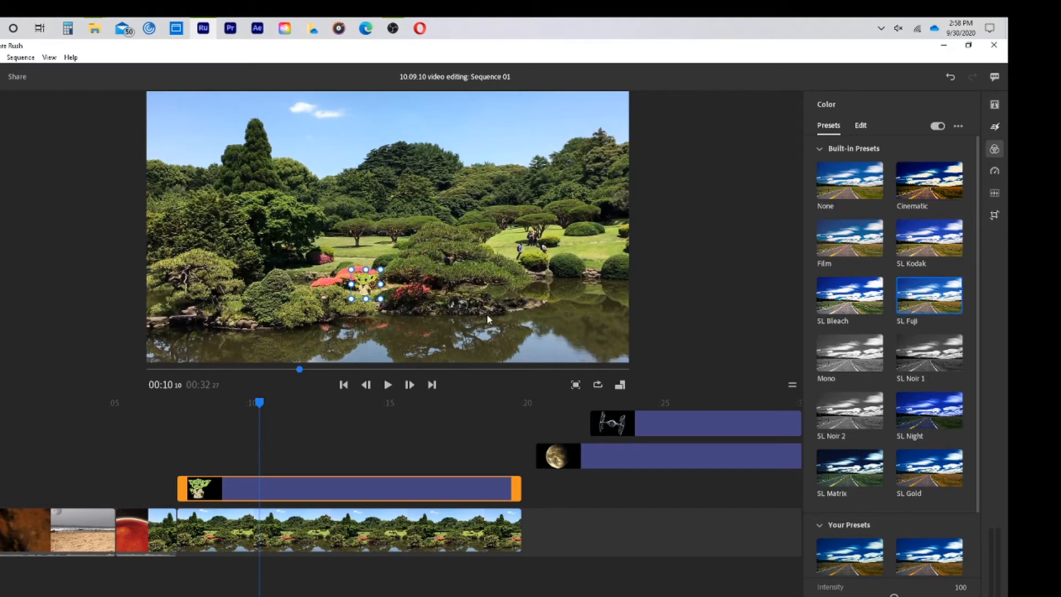
pyautogui.click(836, 293)
pyautogui.click(852, 369)
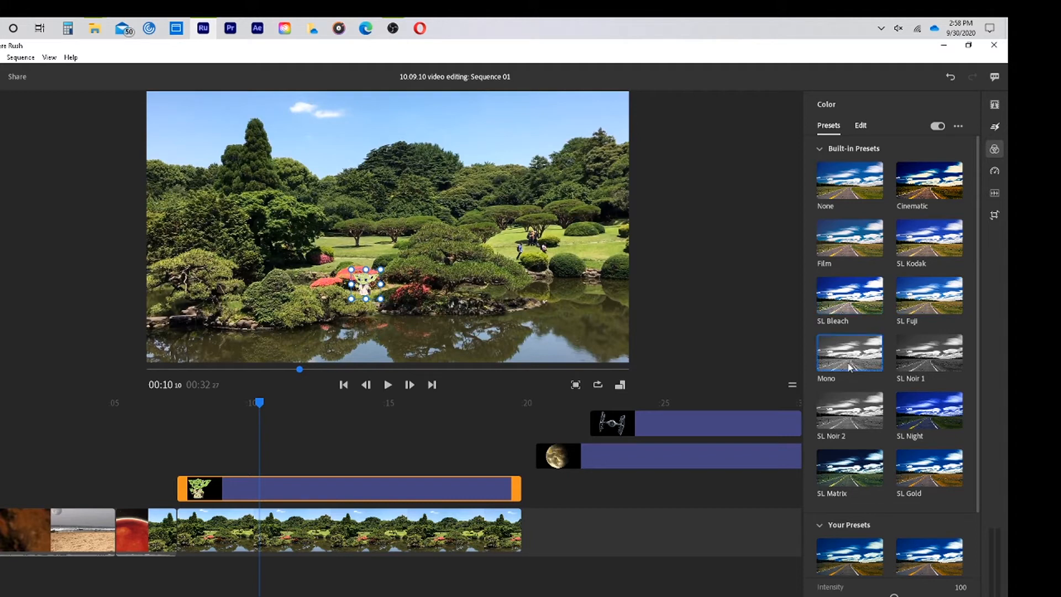
pyautogui.click(856, 474)
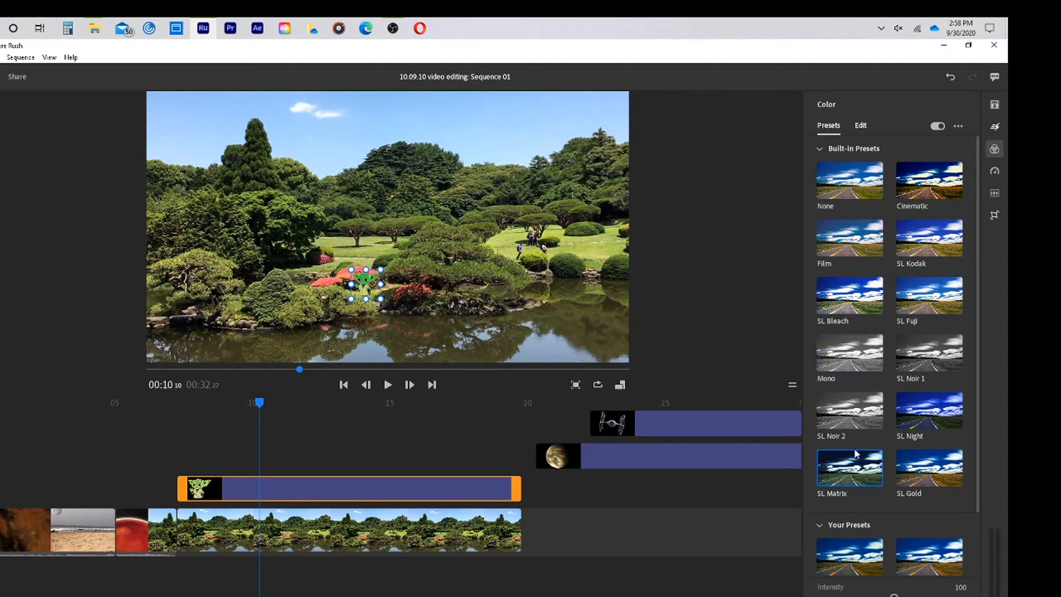
pyautogui.click(843, 254)
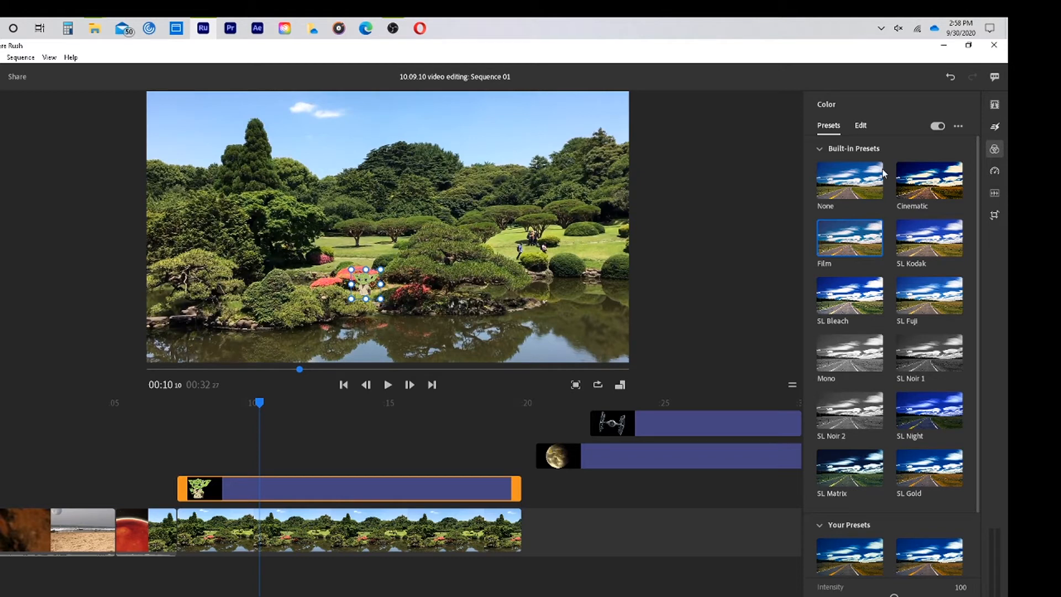
# Step: Raise the Yoda clip's Faded Film amount to roughly half, deselect its image in the preview, and close the color settings
pyautogui.click(863, 128)
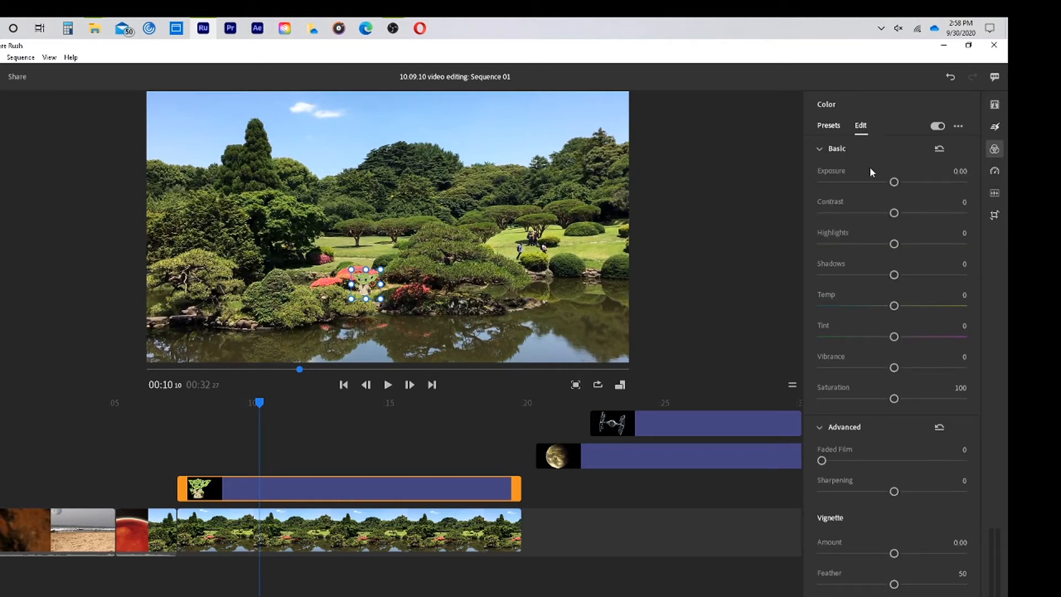
pyautogui.click(837, 461)
pyautogui.moveTo(836, 461); pyautogui.dragTo(890, 464)
pyautogui.click(411, 229)
pyautogui.click(827, 124)
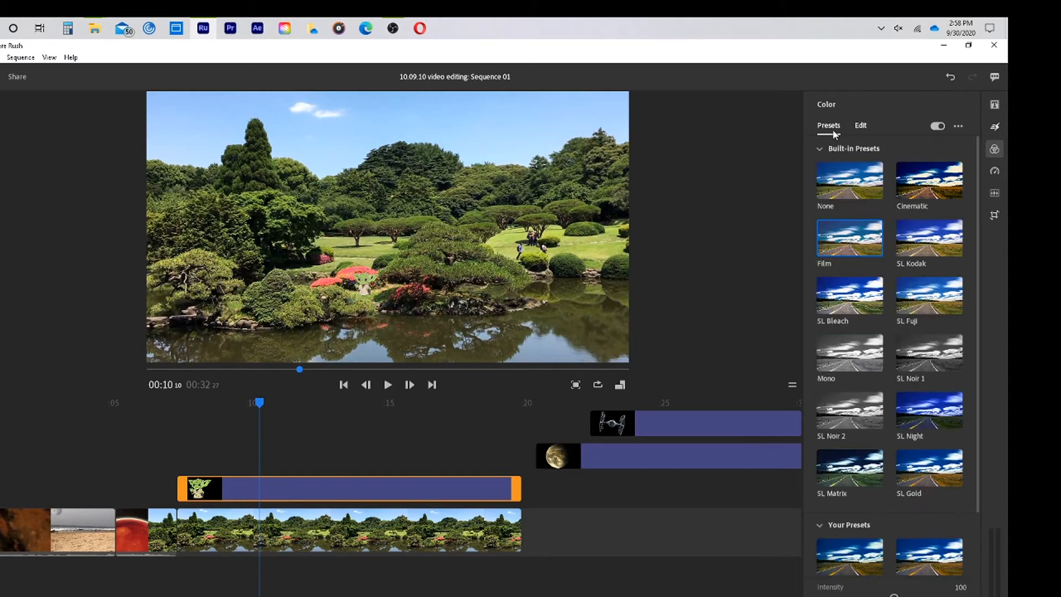
pyautogui.click(998, 154)
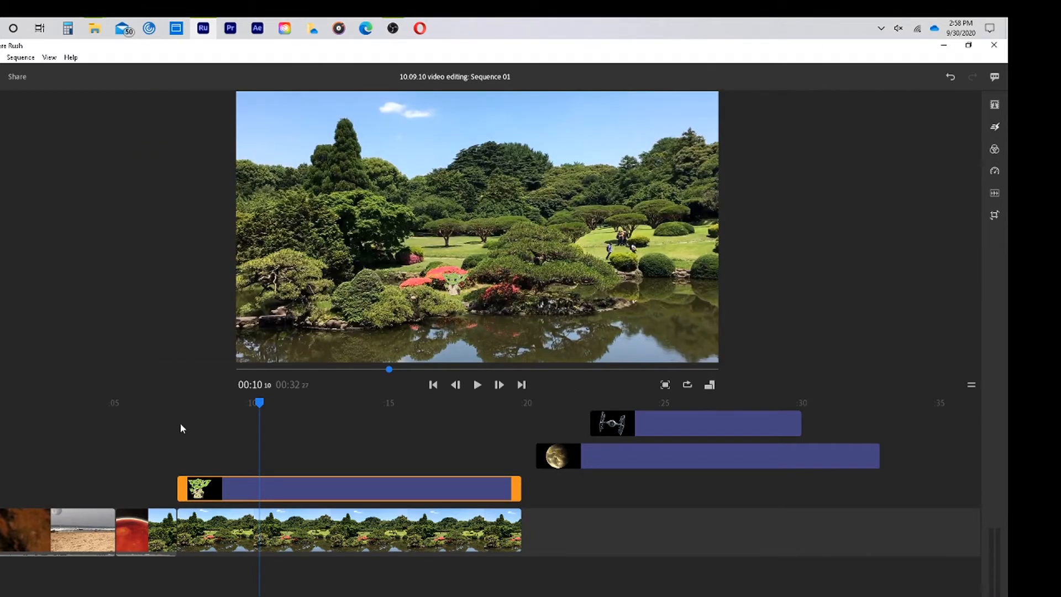
# Step: Check both ends of the Yoda clip against the garden clip, play the composite, and return to the end of the preceding garden clip
pyautogui.click(184, 405)
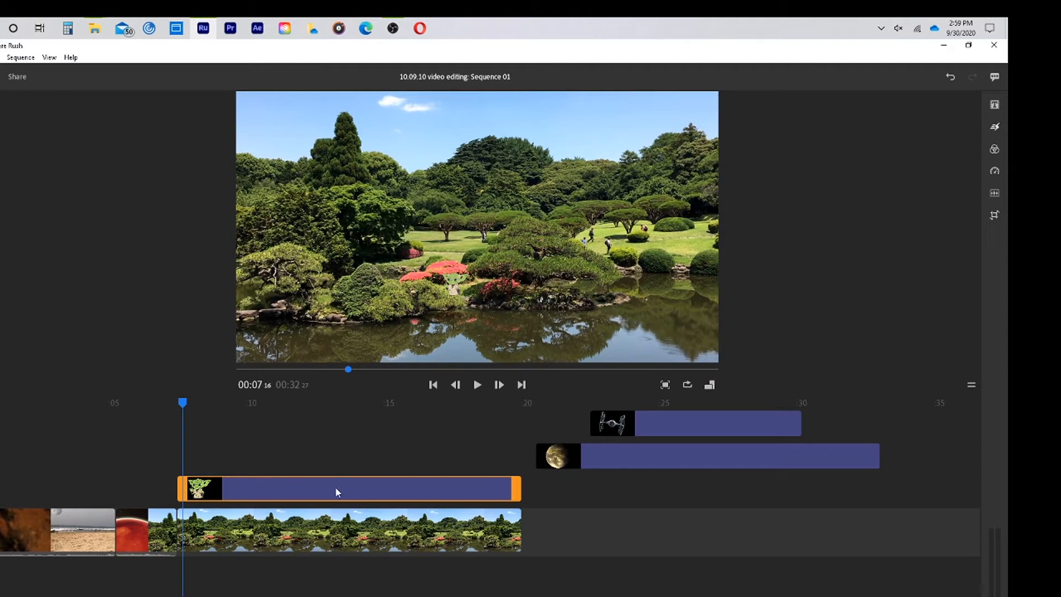
pyautogui.moveTo(515, 488)
pyautogui.mouseDown()
pyautogui.moveTo(218, 487)
pyautogui.moveTo(515, 489)
pyautogui.mouseUp()
pyautogui.moveTo(181, 490)
pyautogui.mouseDown()
pyautogui.moveTo(192, 489)
pyautogui.moveTo(182, 489)
pyautogui.mouseUp()
pyautogui.press('space')
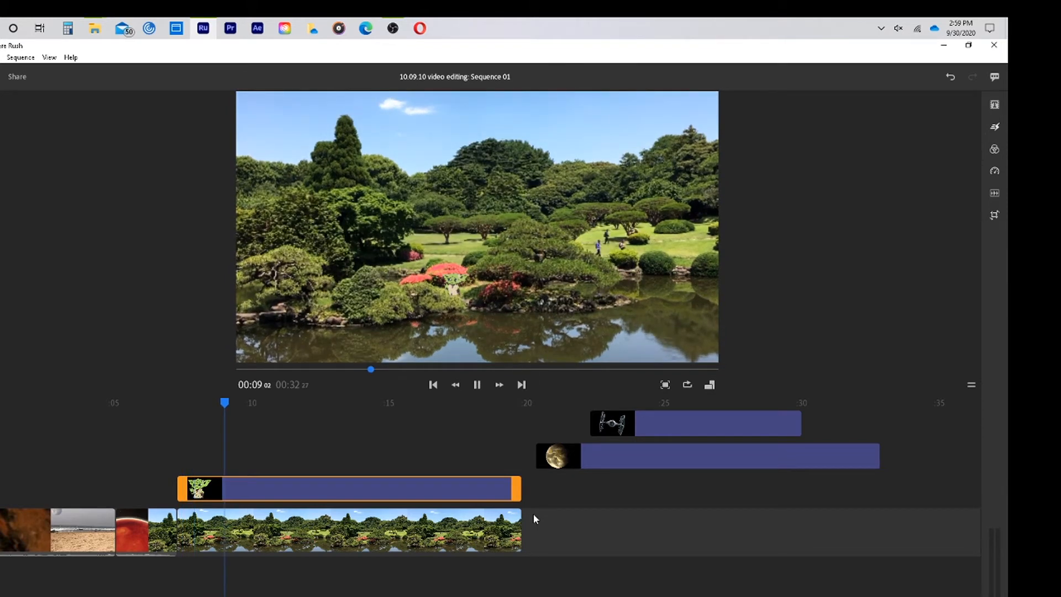
pyautogui.click(172, 402)
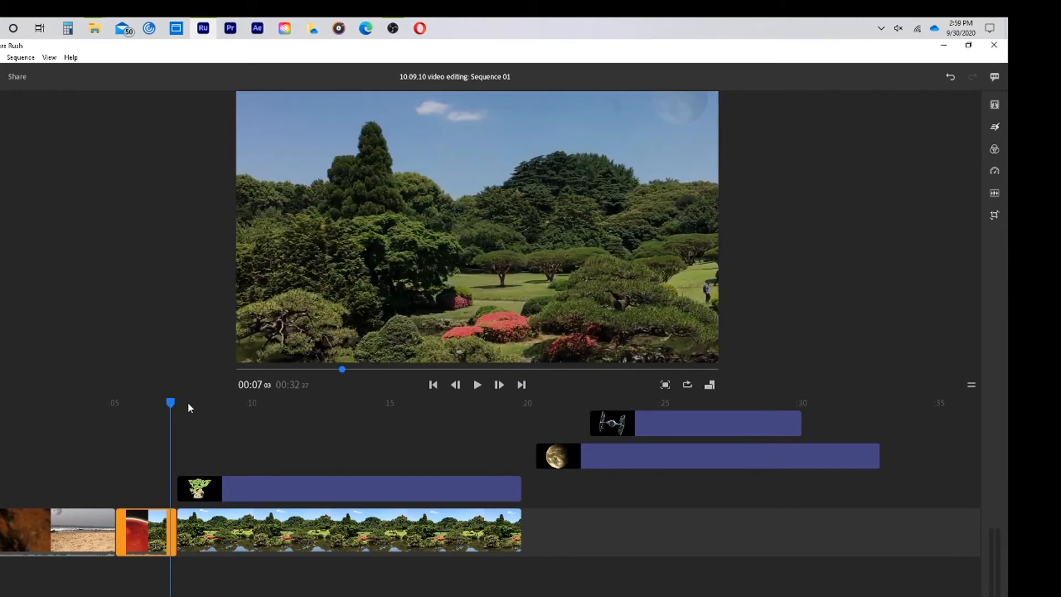
# Step: Play the Yoda composite from just before the overlay starts, check the preview quality options, and replay the garden clip
pyautogui.press('space')
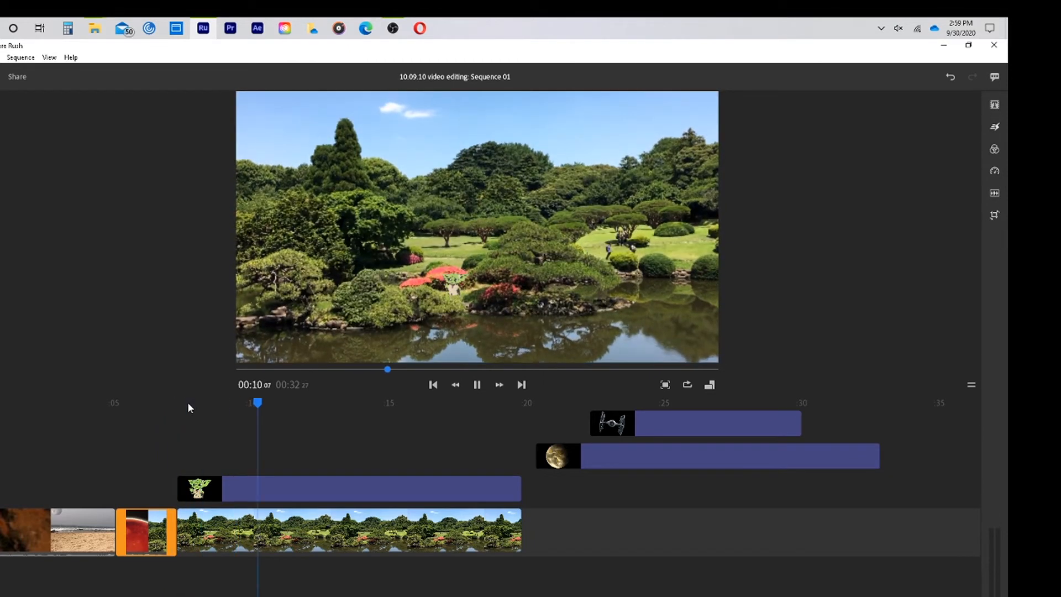
pyautogui.press('space')
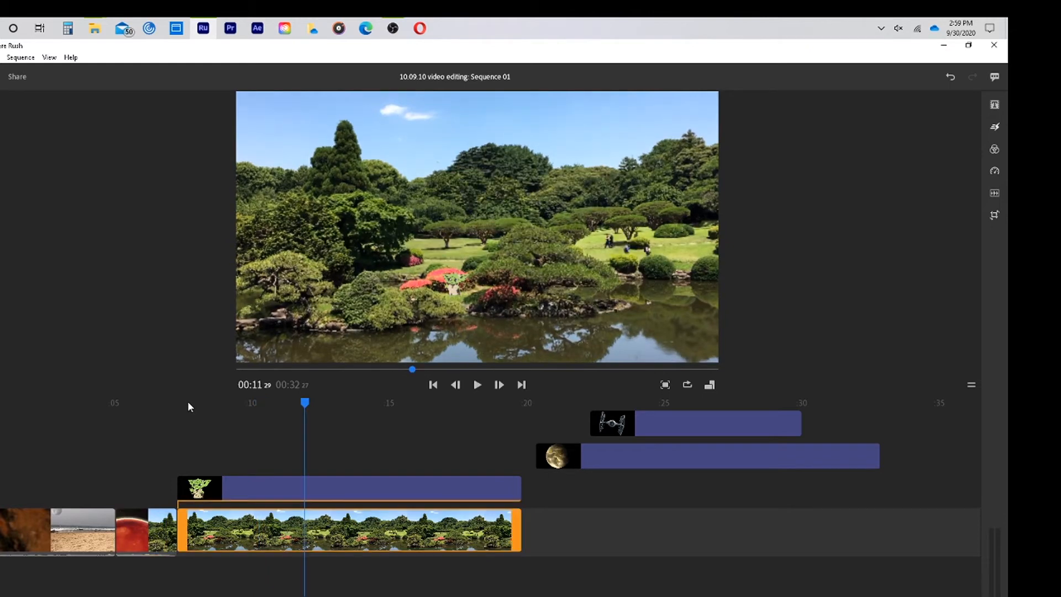
pyautogui.click(45, 59)
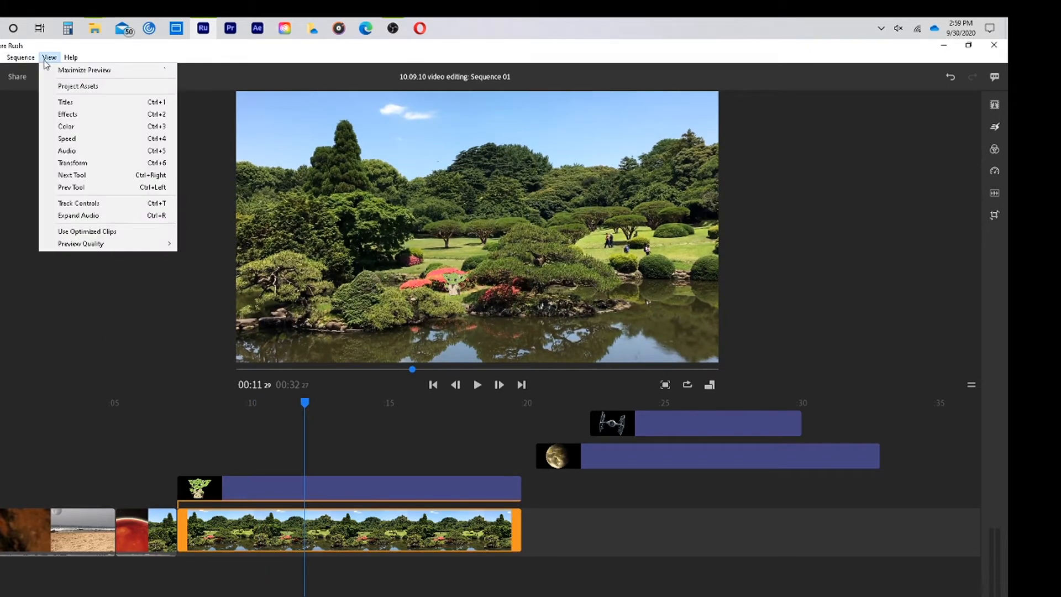
pyautogui.moveTo(116, 248)
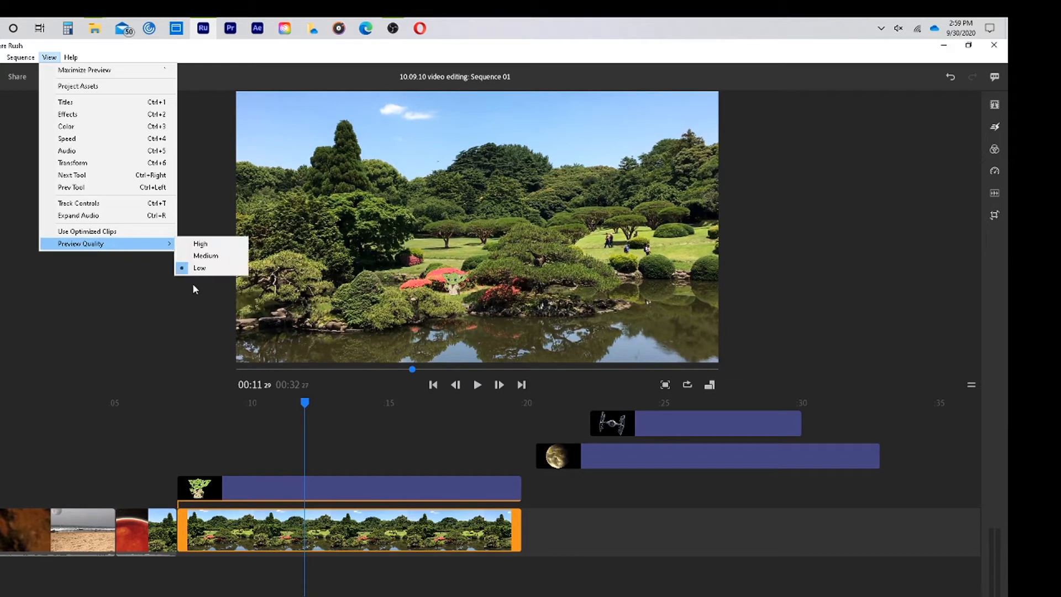
pyautogui.click(221, 422)
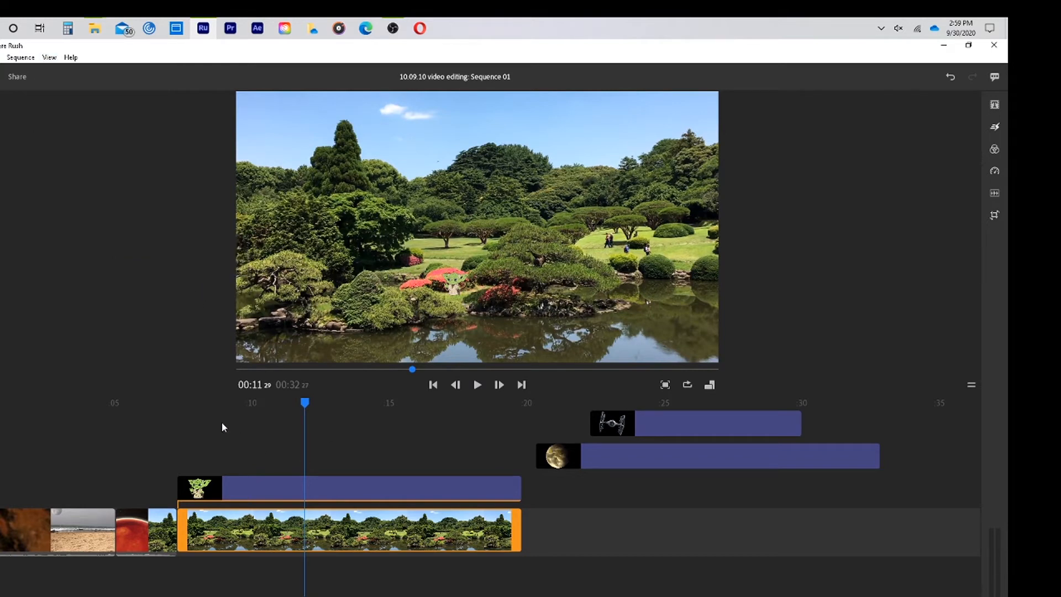
pyautogui.click(221, 422)
pyautogui.press('space')
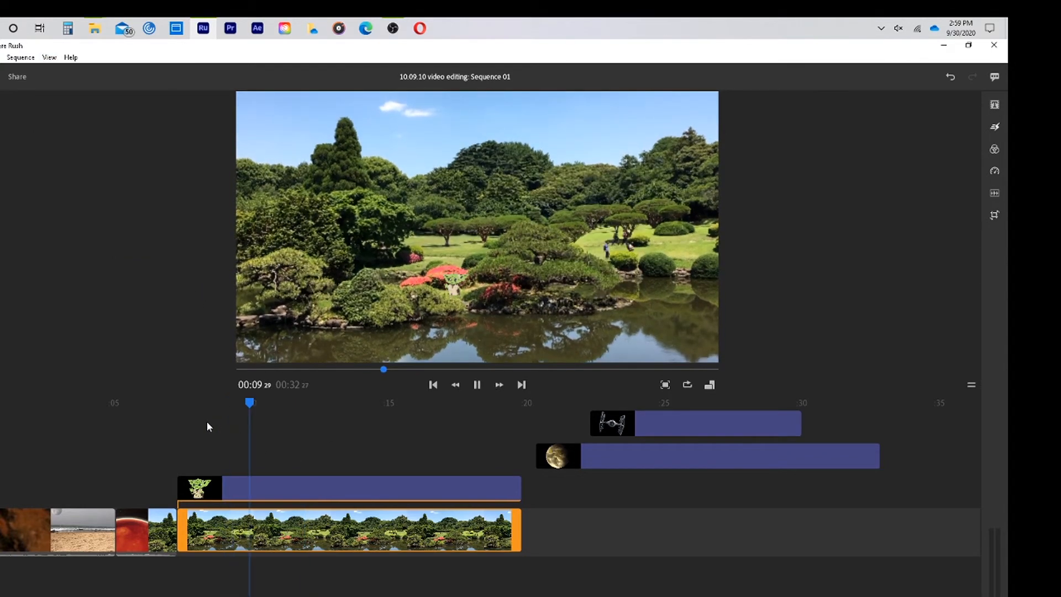
pyautogui.press('space')
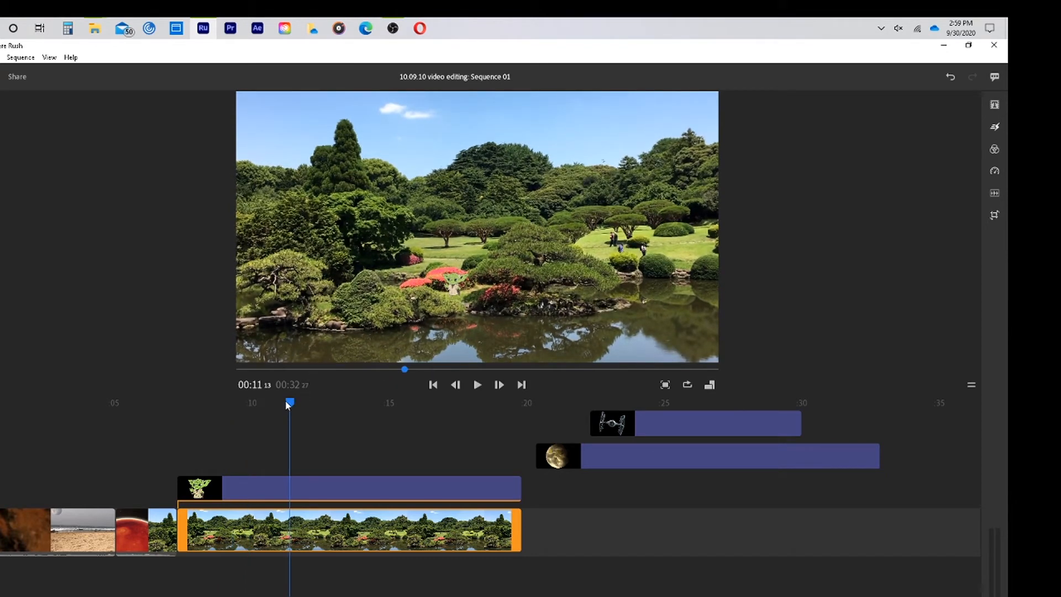
# Step: Place the planet clip above the Yoda clip and match its start and end to the garden clip
pyautogui.moveTo(285, 400); pyautogui.dragTo(182, 413)
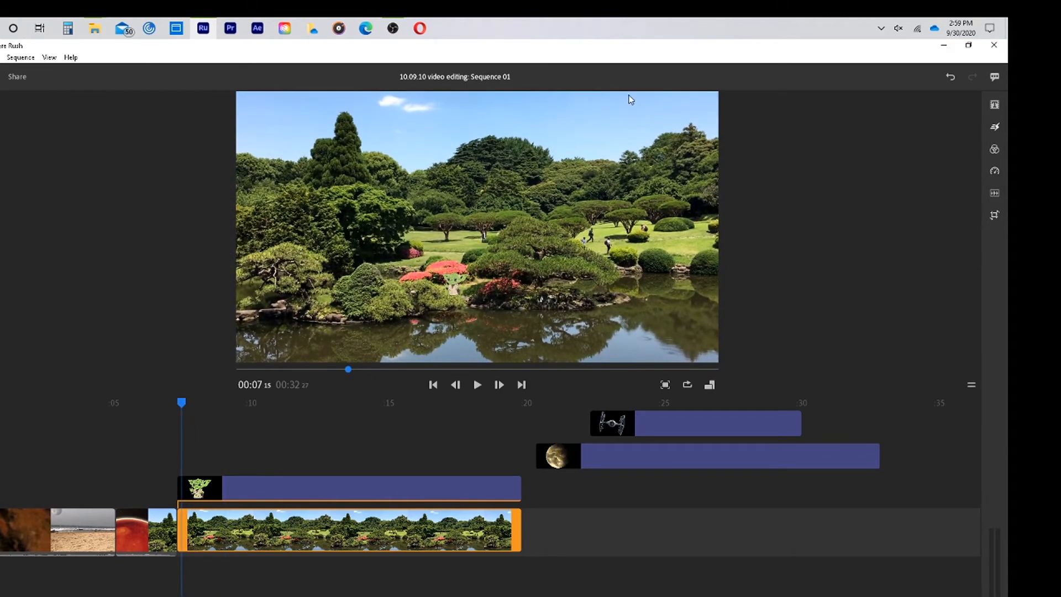
pyautogui.moveTo(576, 463); pyautogui.dragTo(214, 461)
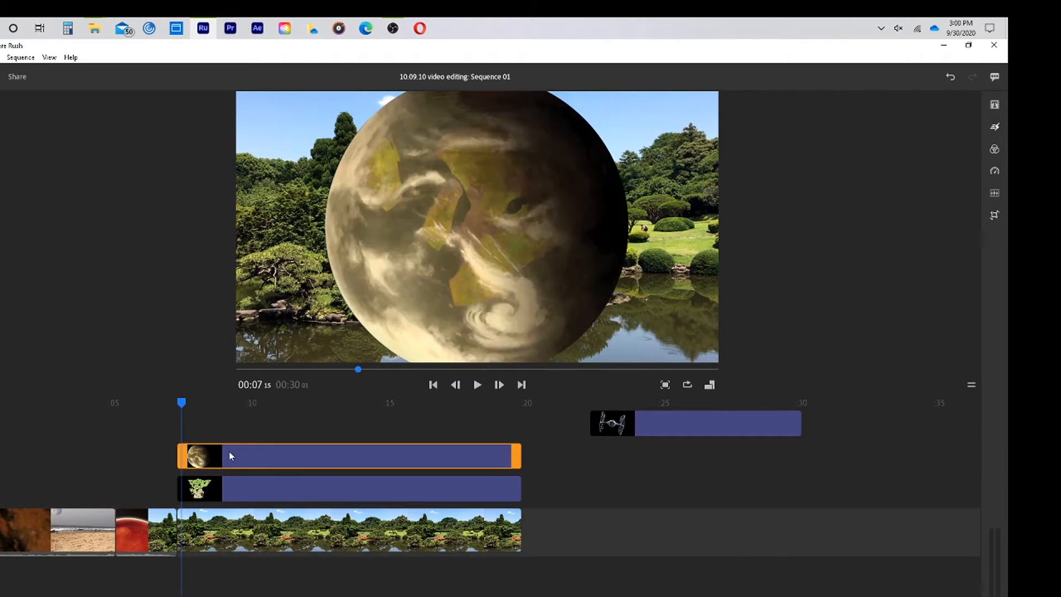
pyautogui.moveTo(514, 461)
pyautogui.mouseDown()
pyautogui.moveTo(216, 474)
pyautogui.moveTo(521, 467)
pyautogui.moveTo(511, 464)
pyautogui.mouseUp()
pyautogui.click(230, 456)
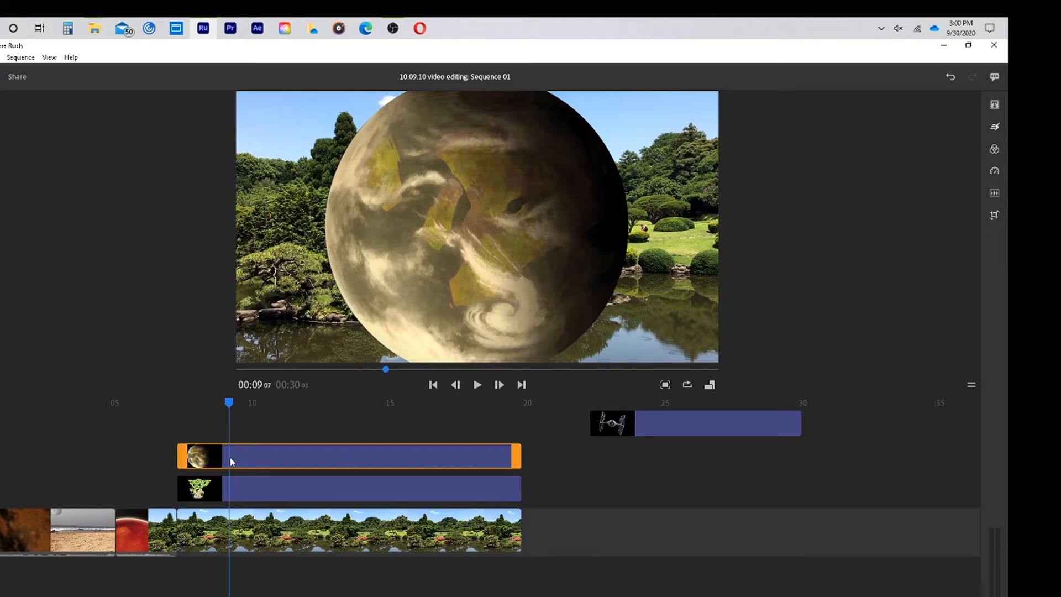
# Step: Shrink the planet overlay to less than half its size and move it into the sky, partly beyond the frame's upper edge
pyautogui.click(460, 270)
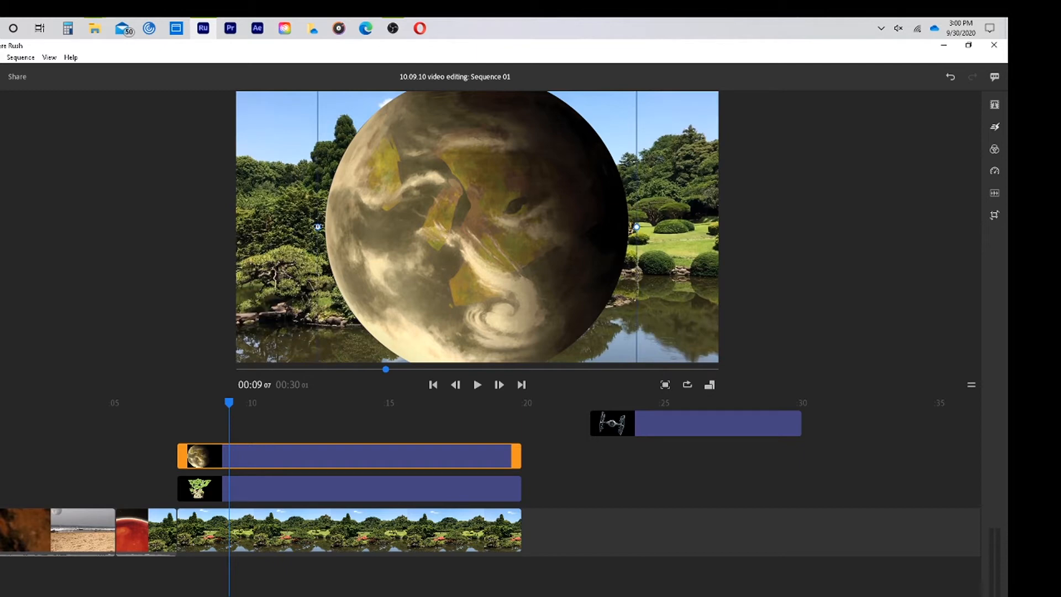
pyautogui.moveTo(342, 226); pyautogui.dragTo(512, 198)
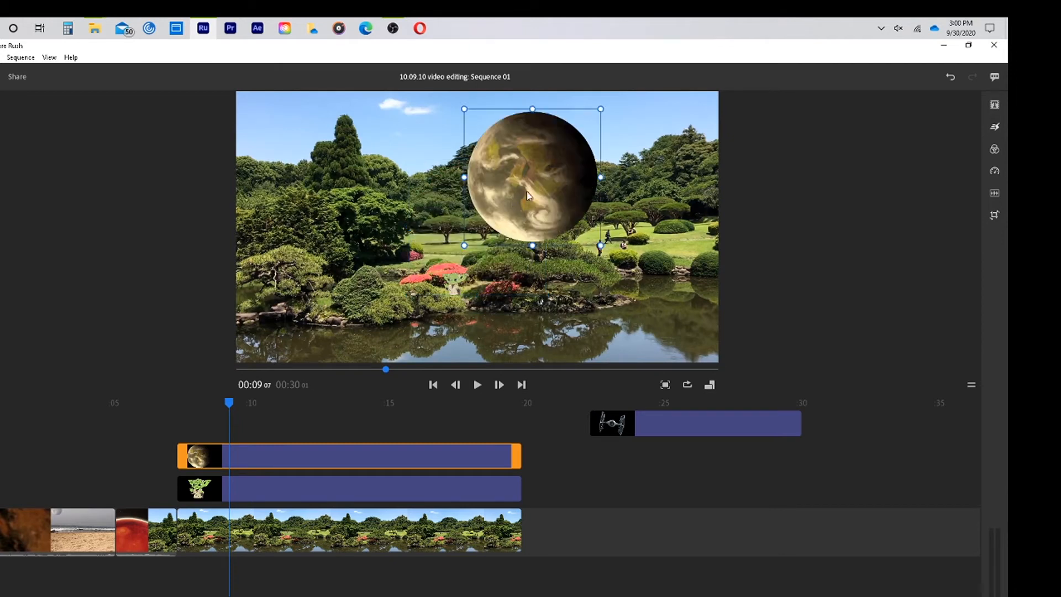
pyautogui.moveTo(562, 178); pyautogui.dragTo(629, 155)
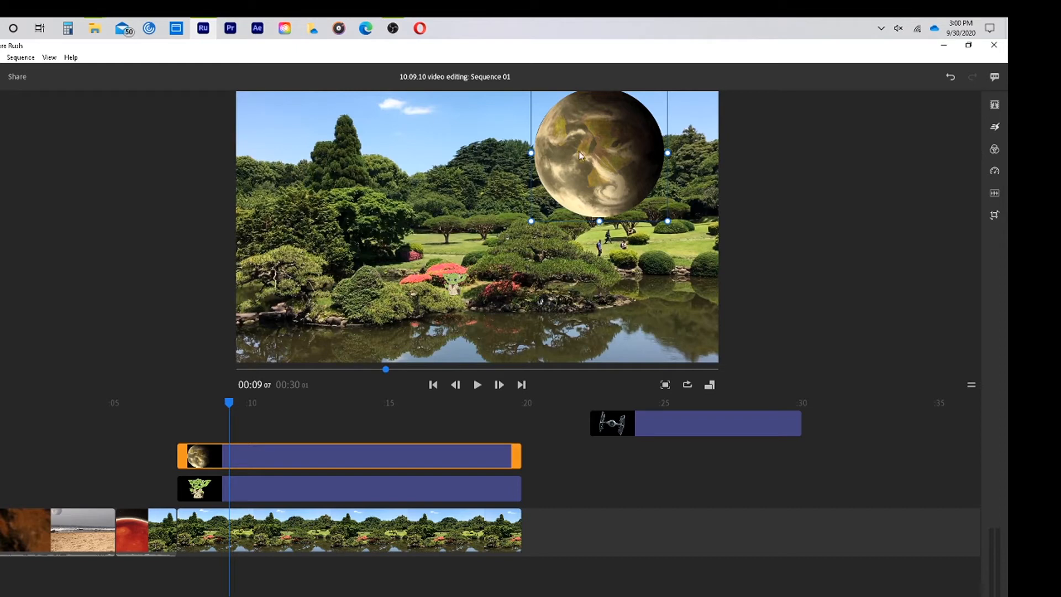
pyautogui.moveTo(553, 151); pyautogui.dragTo(381, 158)
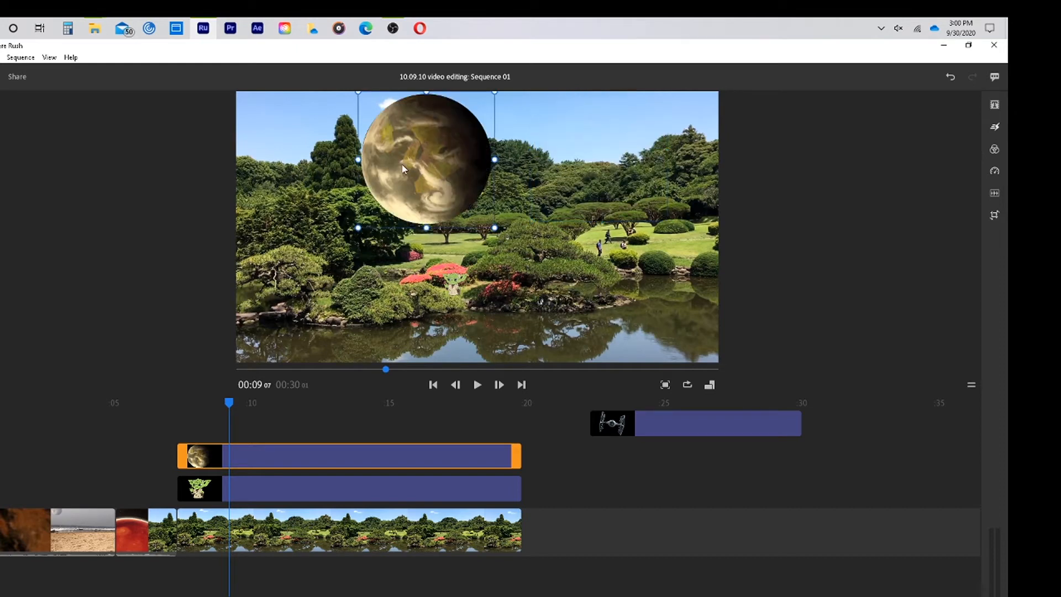
pyautogui.hotkey('ctrl', 'z')
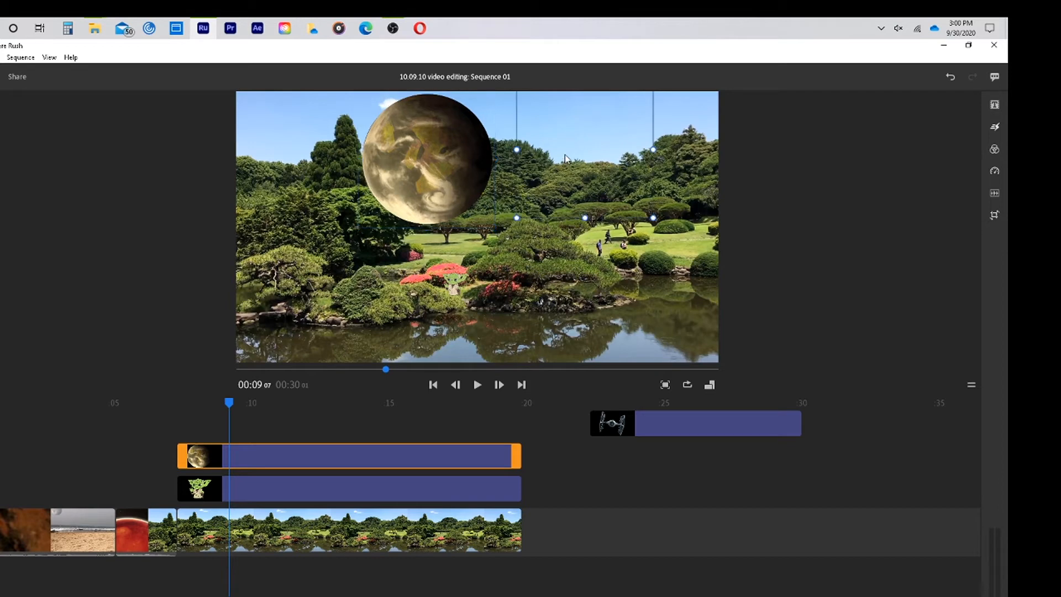
pyautogui.moveTo(573, 162); pyautogui.dragTo(589, 120)
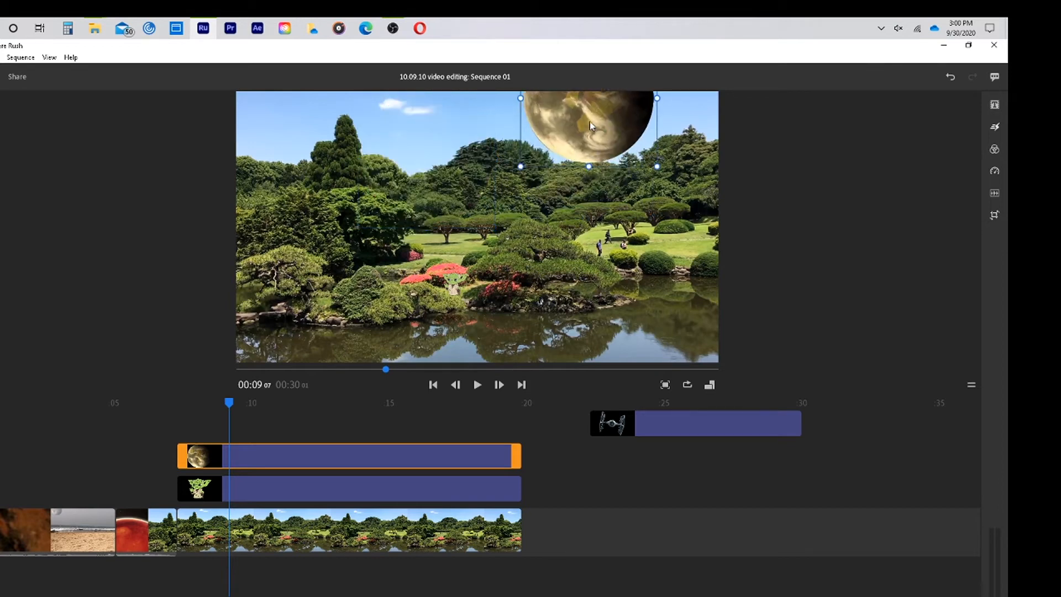
pyautogui.moveTo(589, 123); pyautogui.dragTo(599, 111)
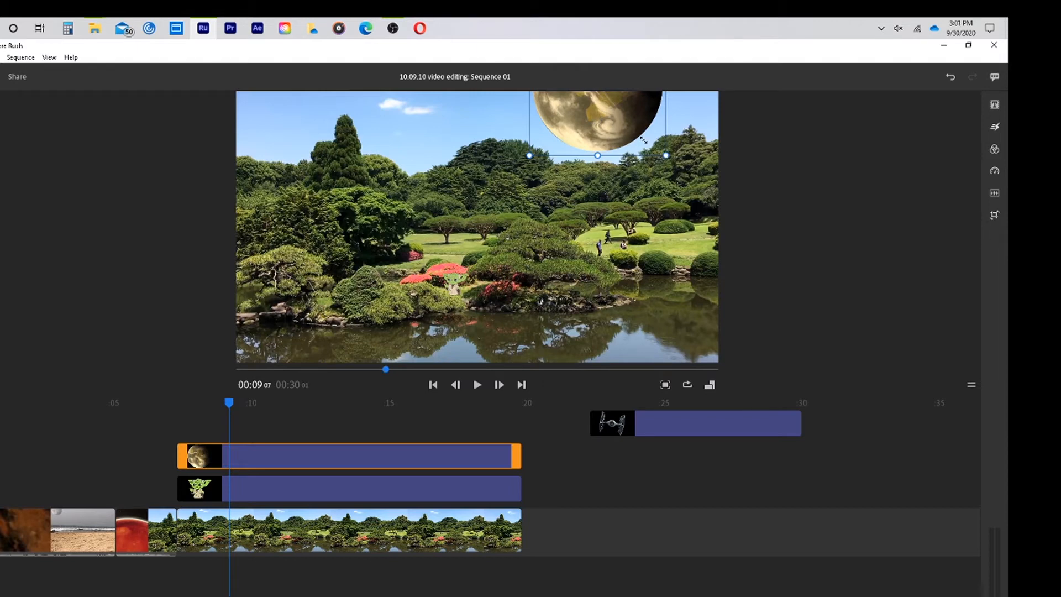
# Step: Shrink the planet further to about 24% scale and position it at about 1563 horizontal, 36 vertical, above the distant trees
pyautogui.moveTo(643, 141); pyautogui.dragTo(649, 140)
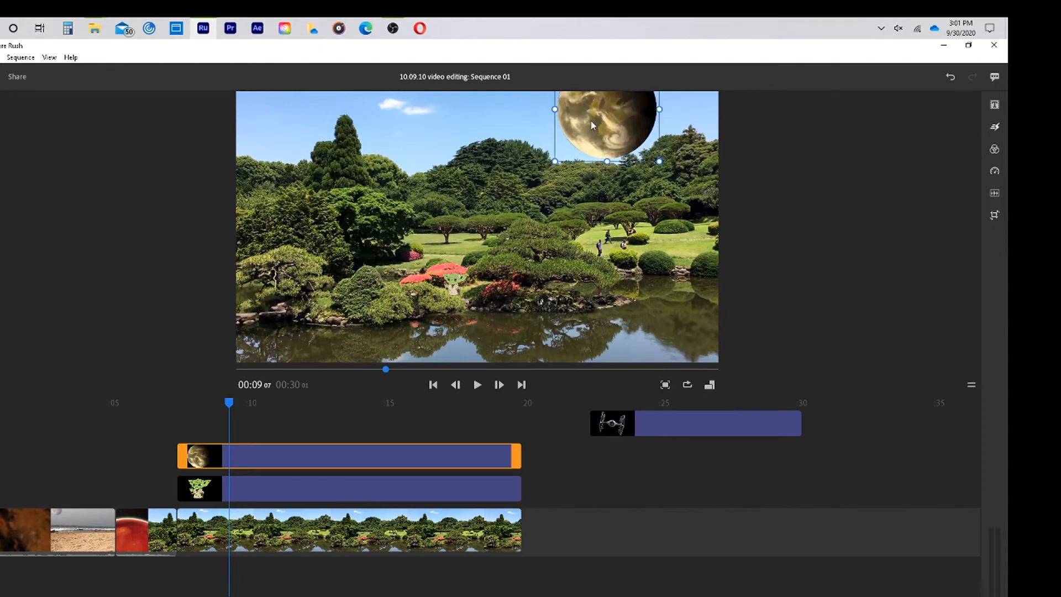
pyautogui.moveTo(591, 121); pyautogui.dragTo(588, 121)
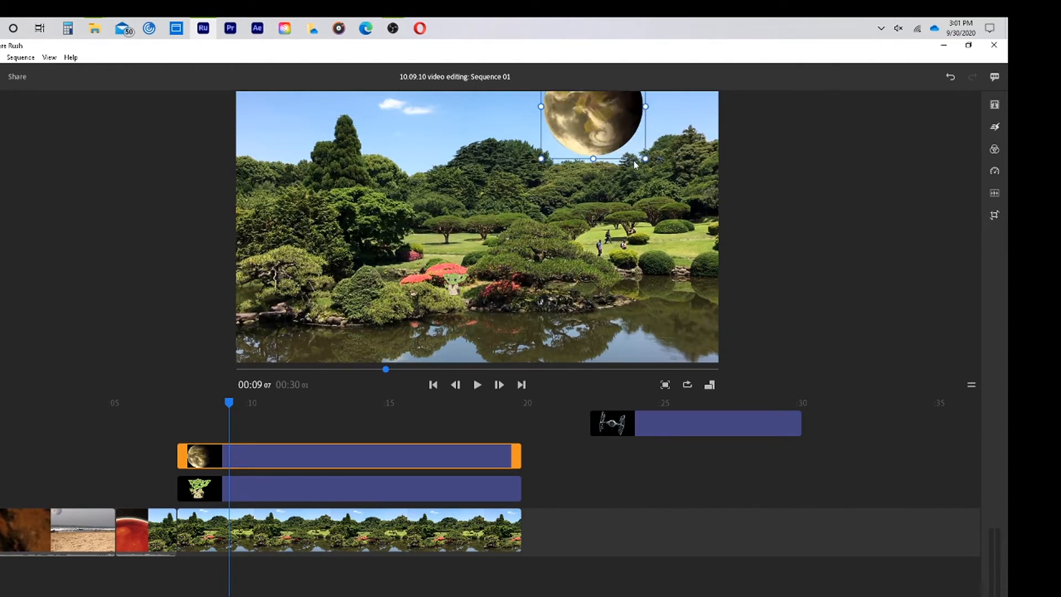
pyautogui.moveTo(645, 159); pyautogui.dragTo(630, 144)
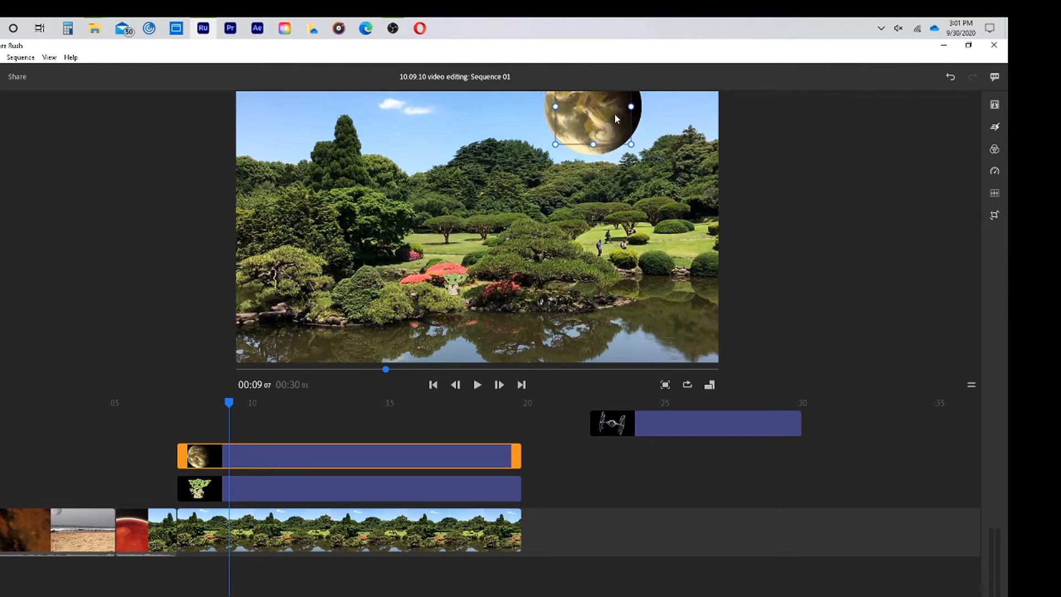
pyautogui.moveTo(588, 120); pyautogui.dragTo(623, 114)
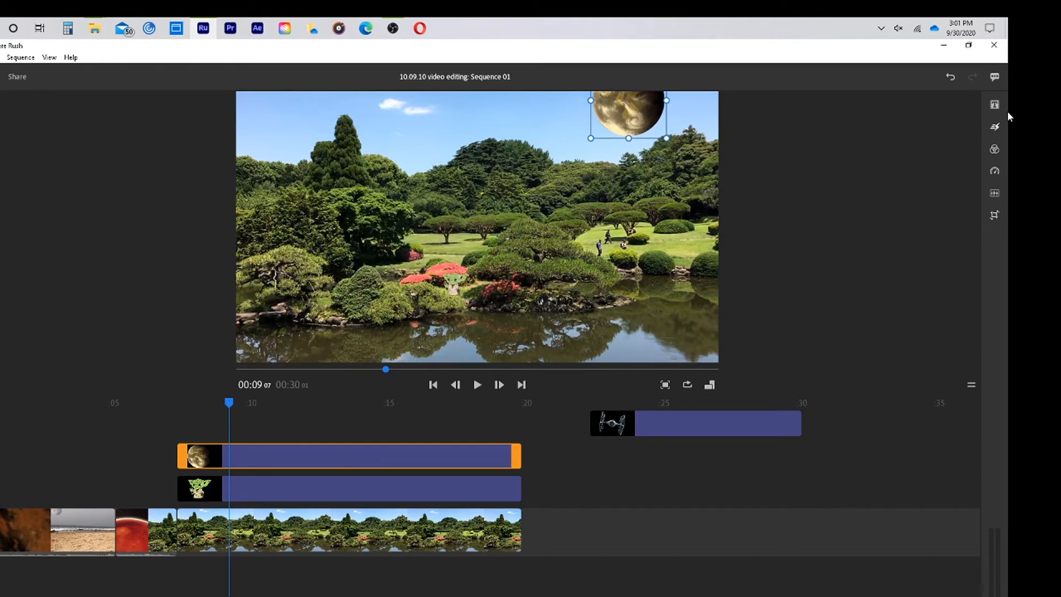
# Step: Lower the planet clip's opacity to 19% and deselect its image in the preview
pyautogui.click(995, 216)
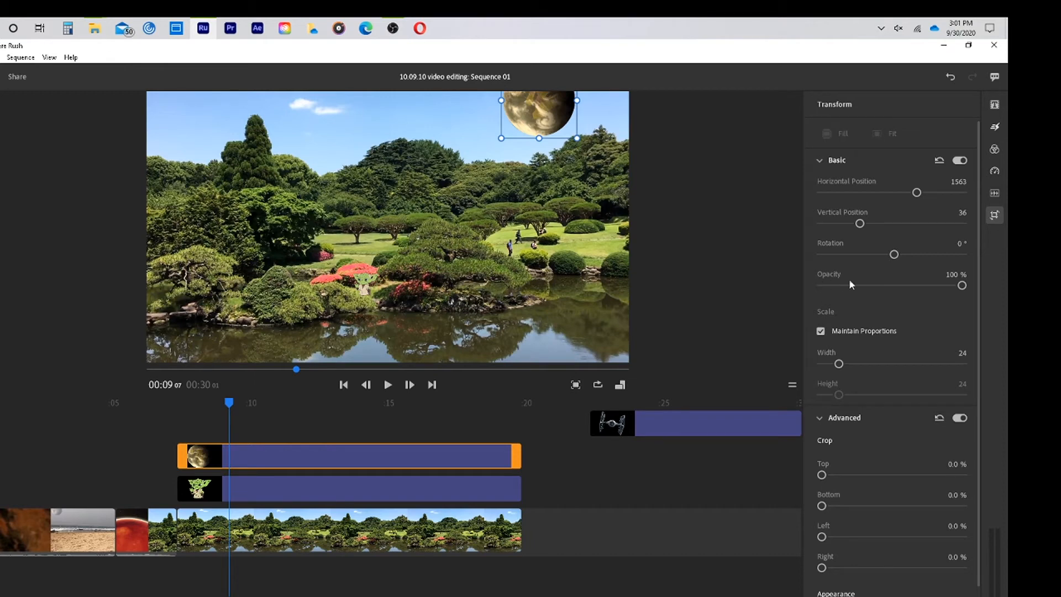
pyautogui.click(884, 287)
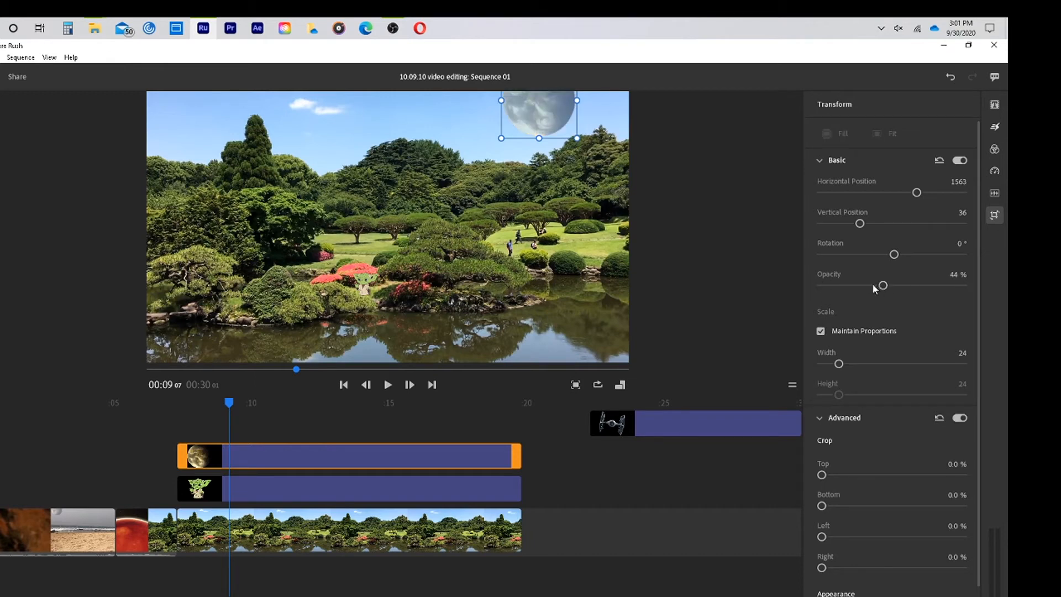
pyautogui.click(863, 286)
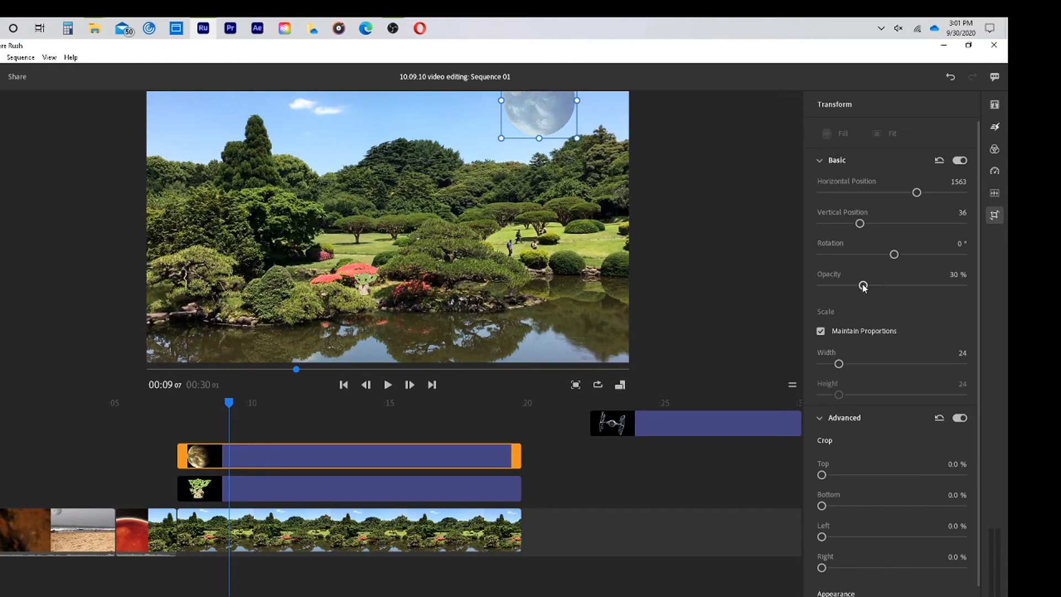
pyautogui.click(854, 287)
pyautogui.click(842, 285)
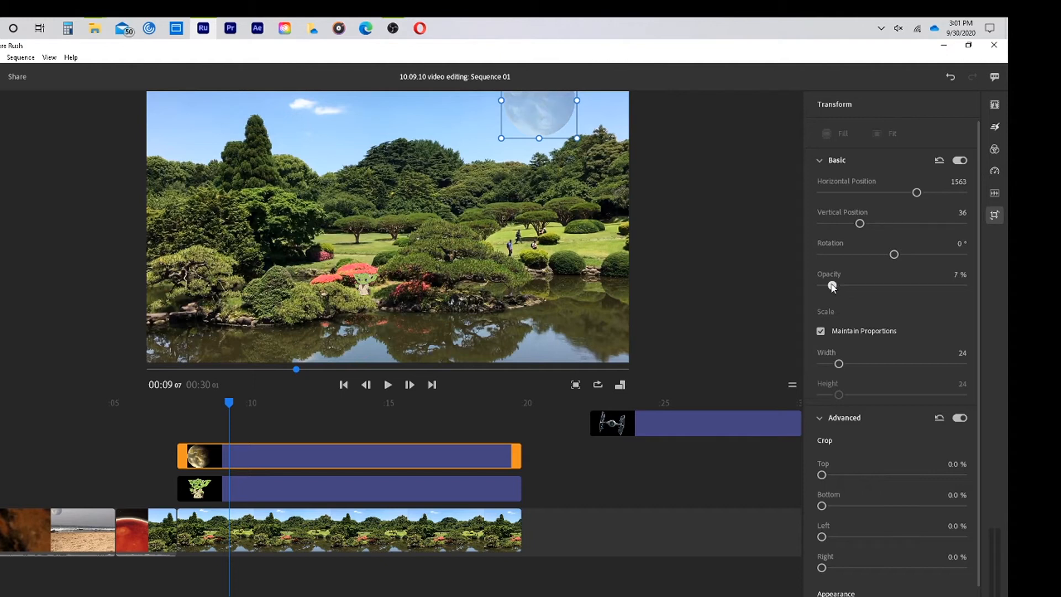
pyautogui.click(832, 285)
pyautogui.click(840, 286)
pyautogui.click(848, 287)
pyautogui.click(50, 57)
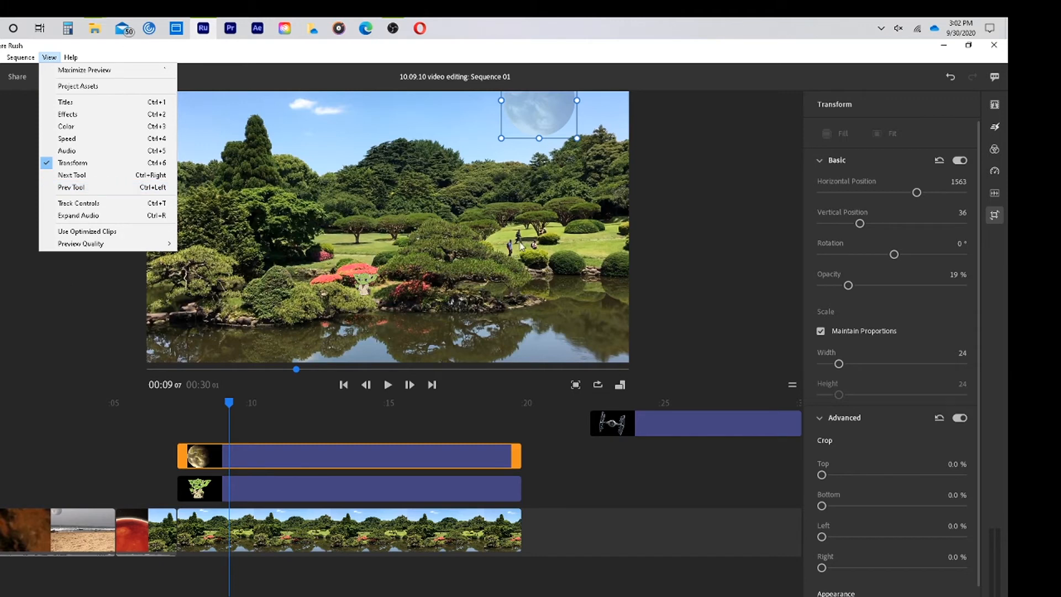
pyautogui.click(725, 236)
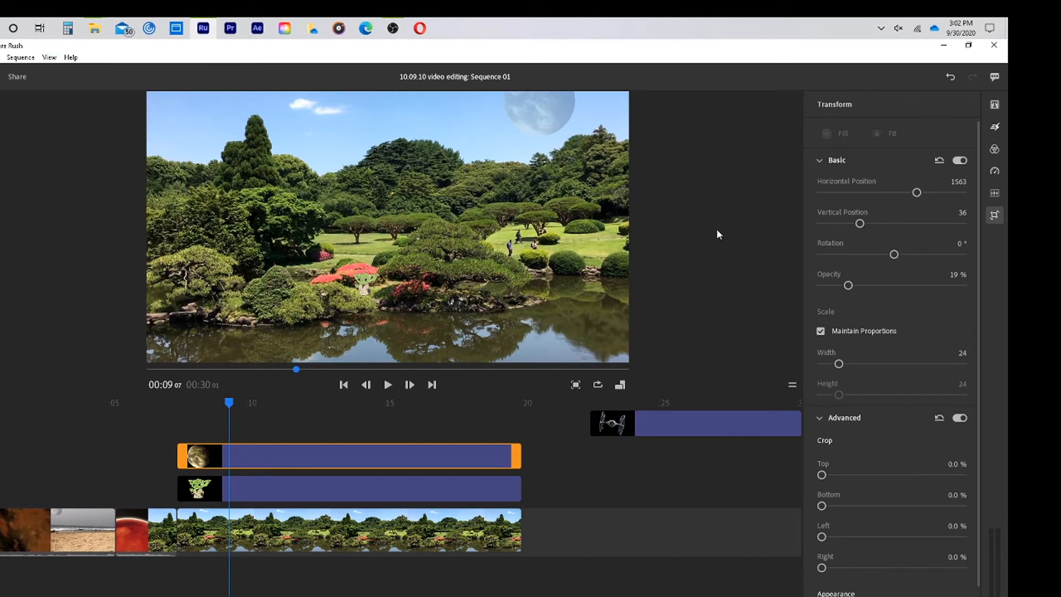
# Step: Fine-tune the planet's opacity around 19% and rotate it to -149°
pyautogui.click(854, 285)
pyautogui.moveTo(854, 286); pyautogui.dragTo(847, 286)
pyautogui.moveTo(894, 255); pyautogui.dragTo(844, 253)
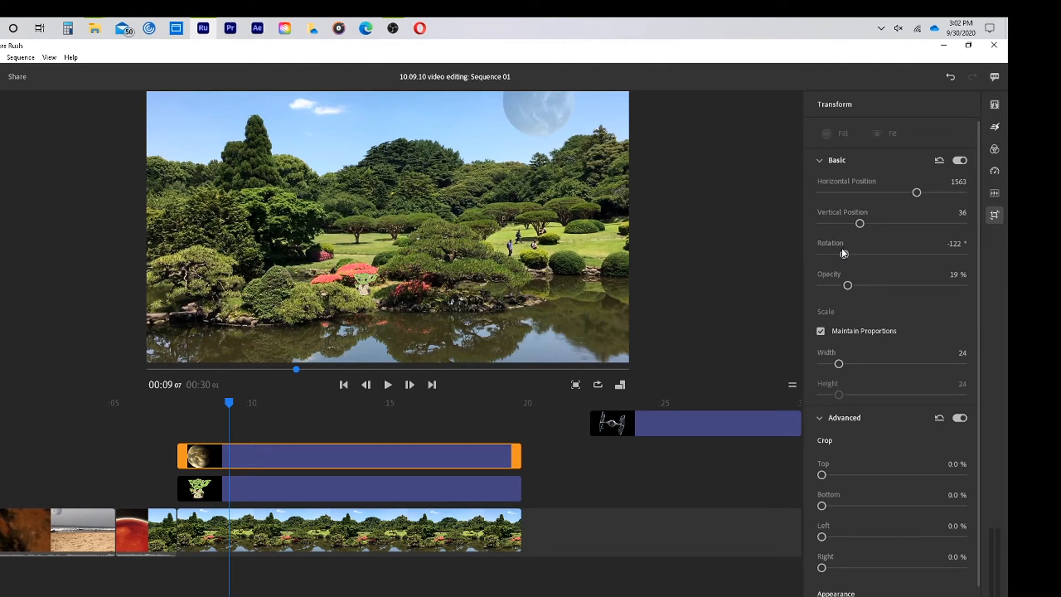
pyautogui.moveTo(840, 256); pyautogui.dragTo(833, 255)
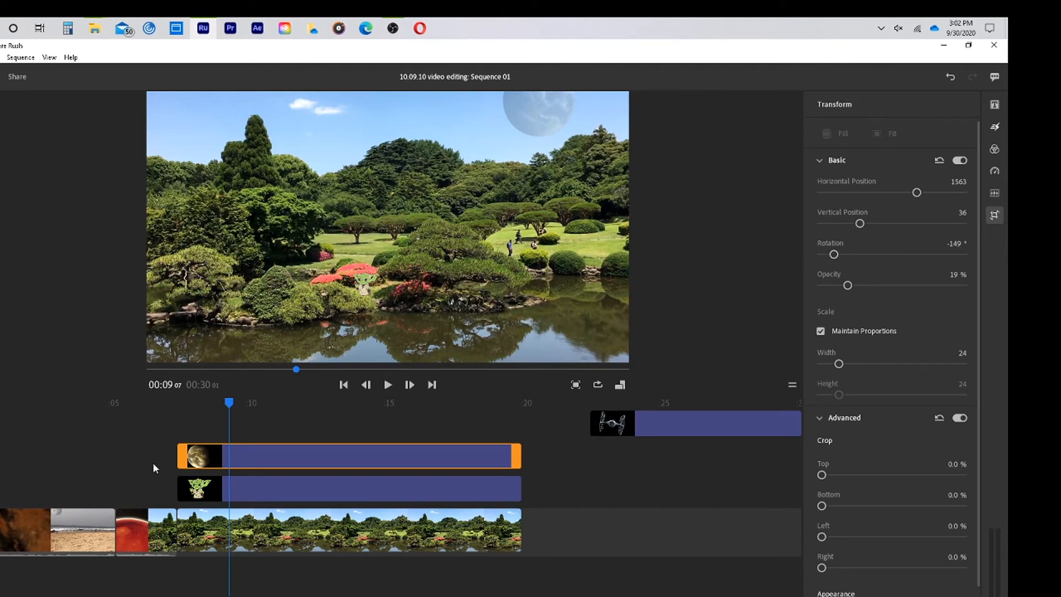
# Step: Compare the planet with those in the earlier garden and beach shots, and return to the composite at about 10 seconds
pyautogui.click(158, 409)
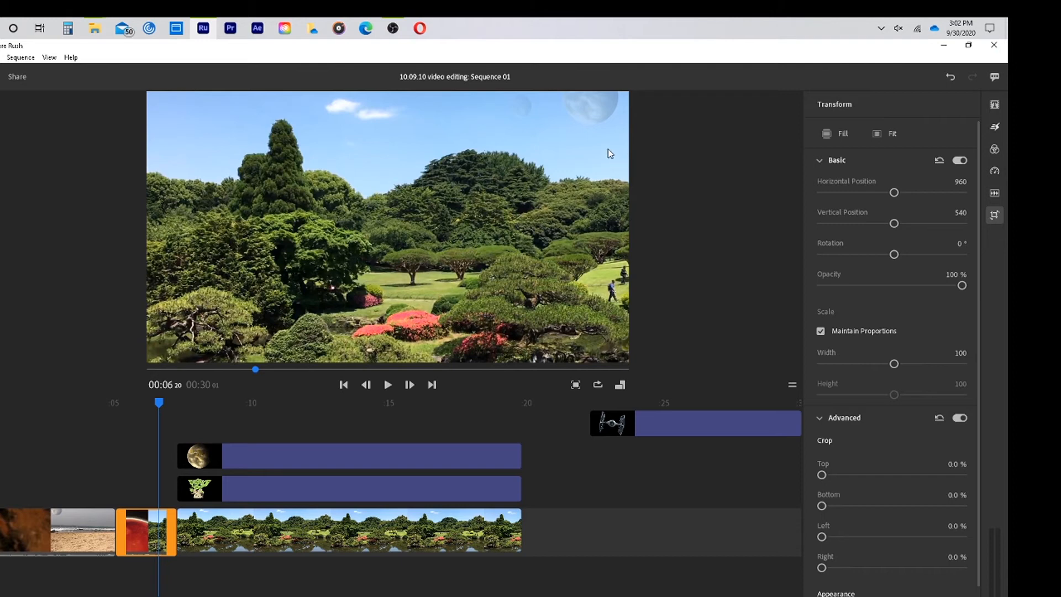
pyautogui.click(229, 402)
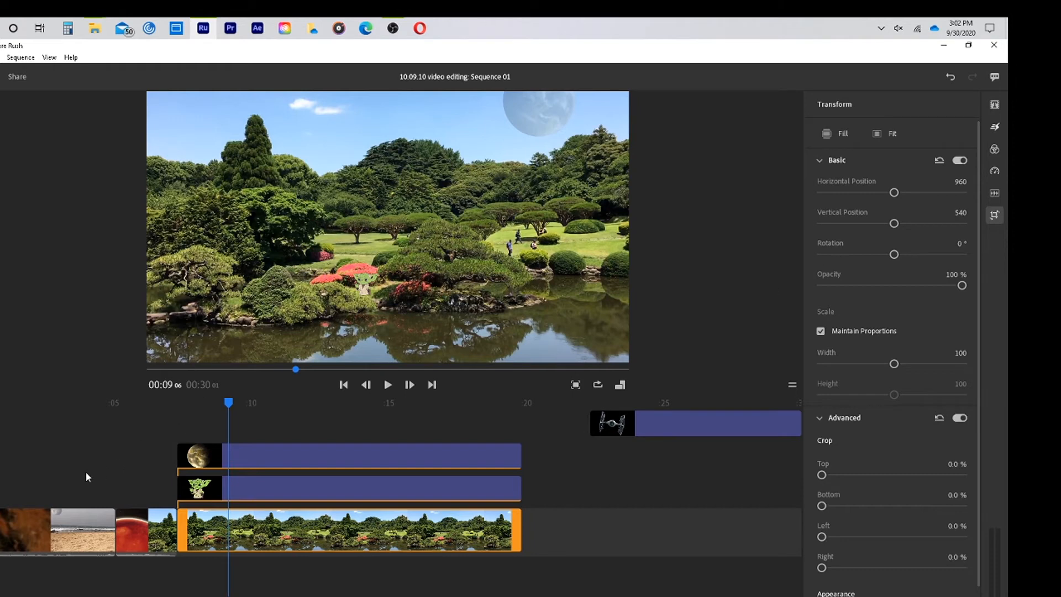
pyautogui.click(65, 435)
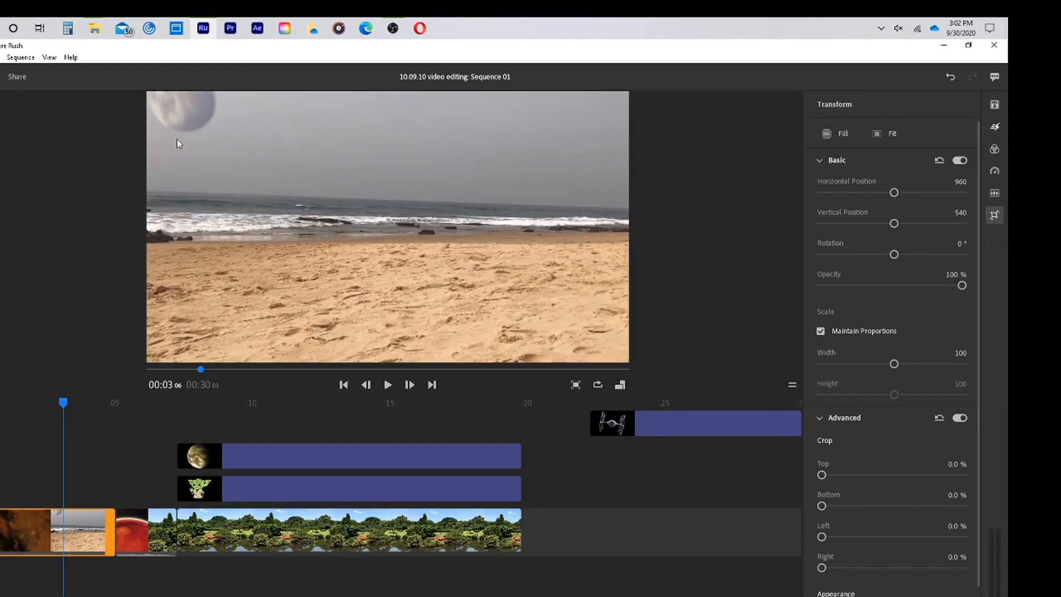
pyautogui.click(258, 403)
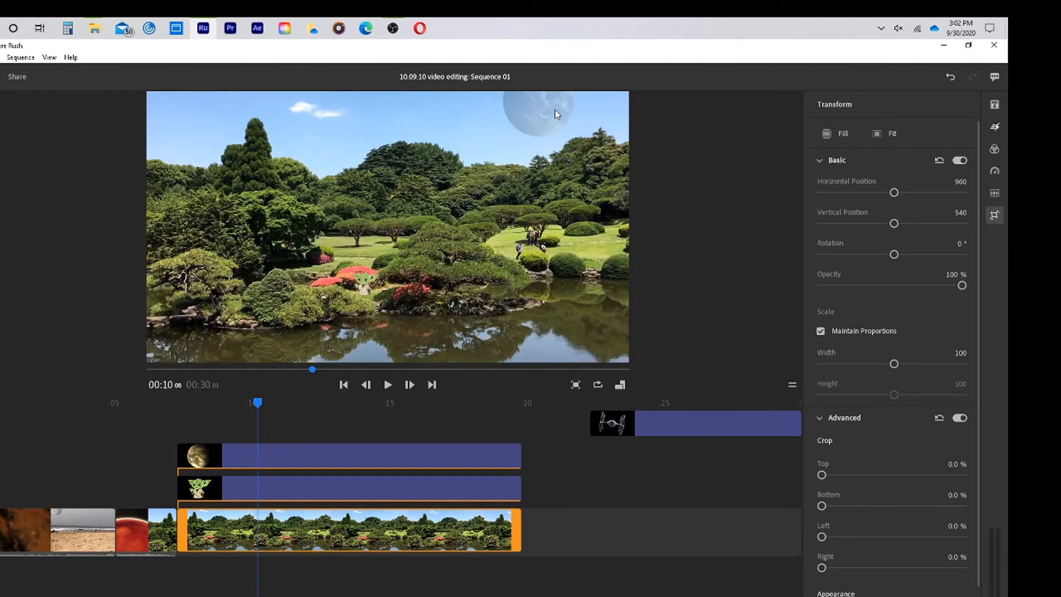
# Step: Try the Film color preset on the main garden clip and undo it
pyautogui.click(996, 150)
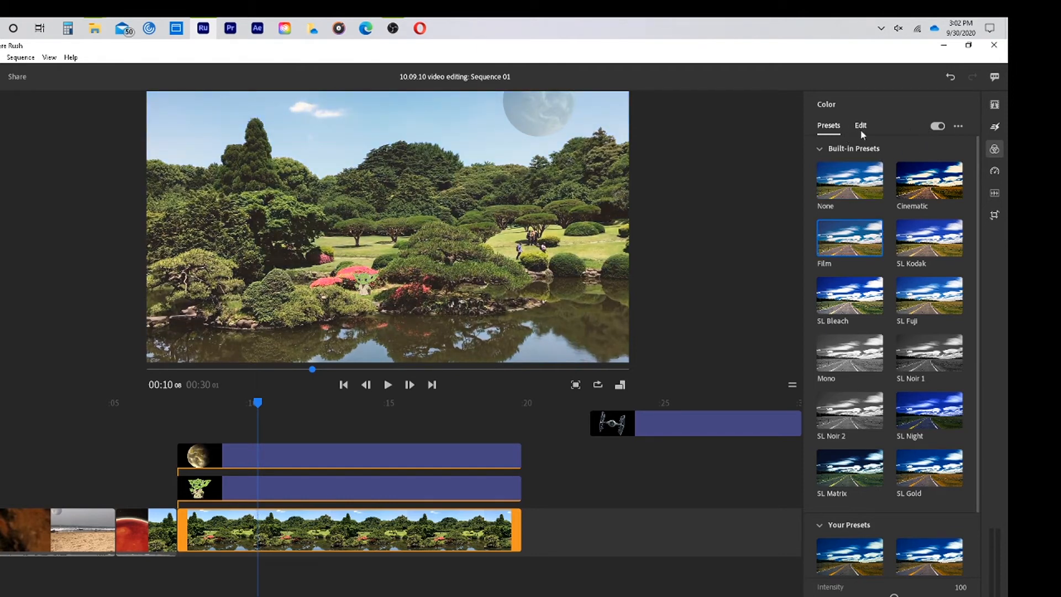
pyautogui.click(950, 78)
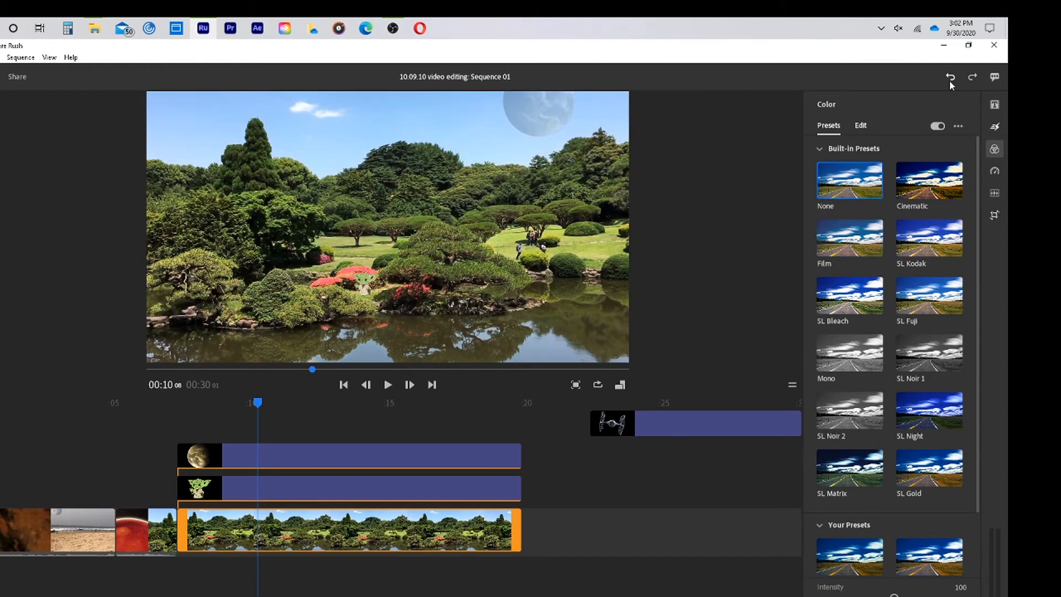
# Step: Try the Film, SL Bleach, SL Fuji and SL Kodak color presets on the planet clip, restore None, and look through the manual color adjustments
pyautogui.click(293, 459)
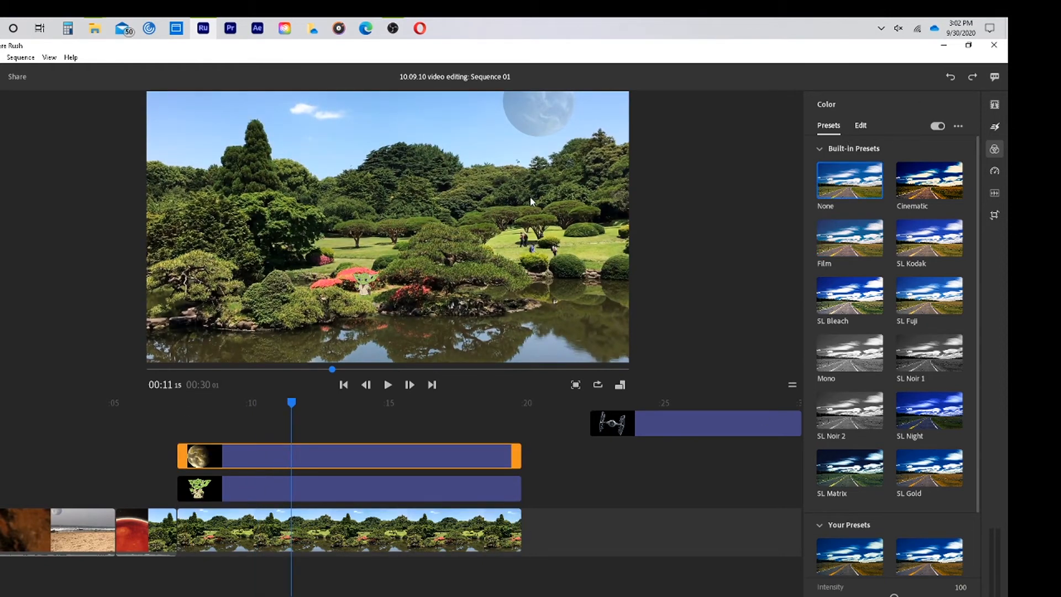
pyautogui.click(874, 233)
pyautogui.click(863, 294)
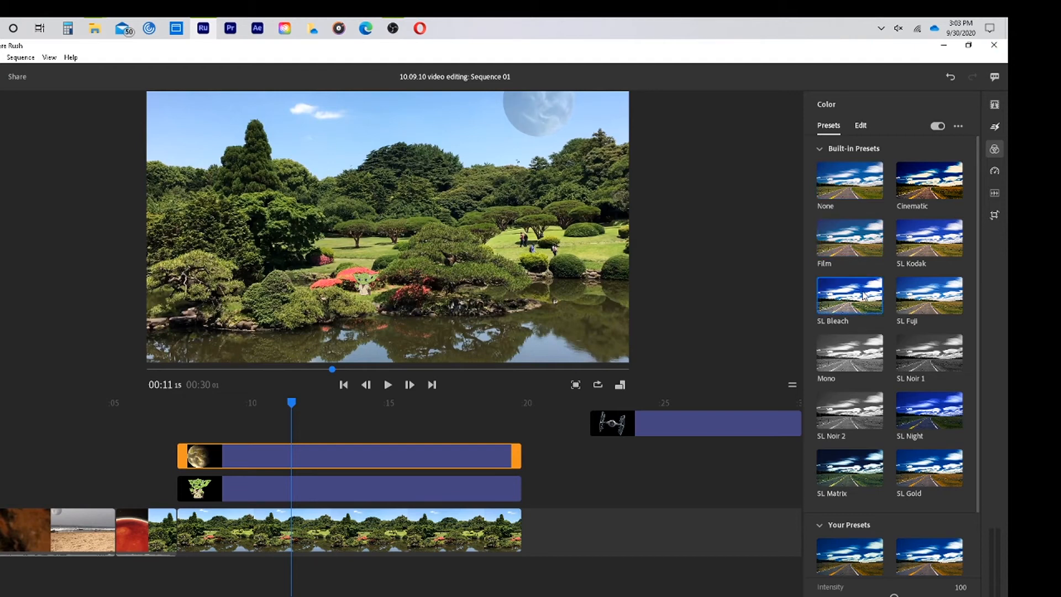
pyautogui.click(925, 299)
pyautogui.click(931, 247)
pyautogui.click(859, 174)
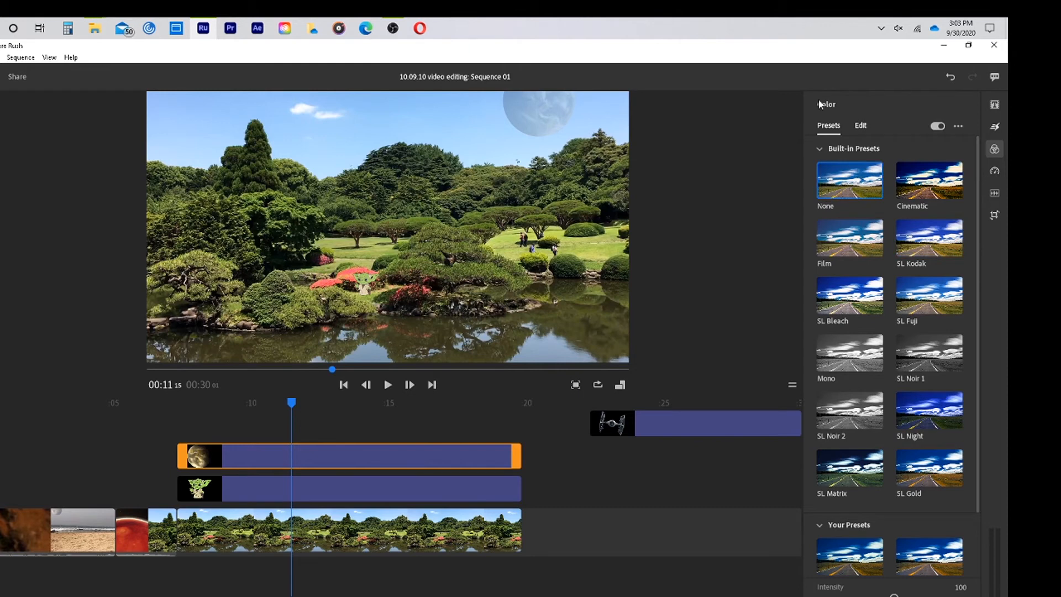
pyautogui.click(865, 129)
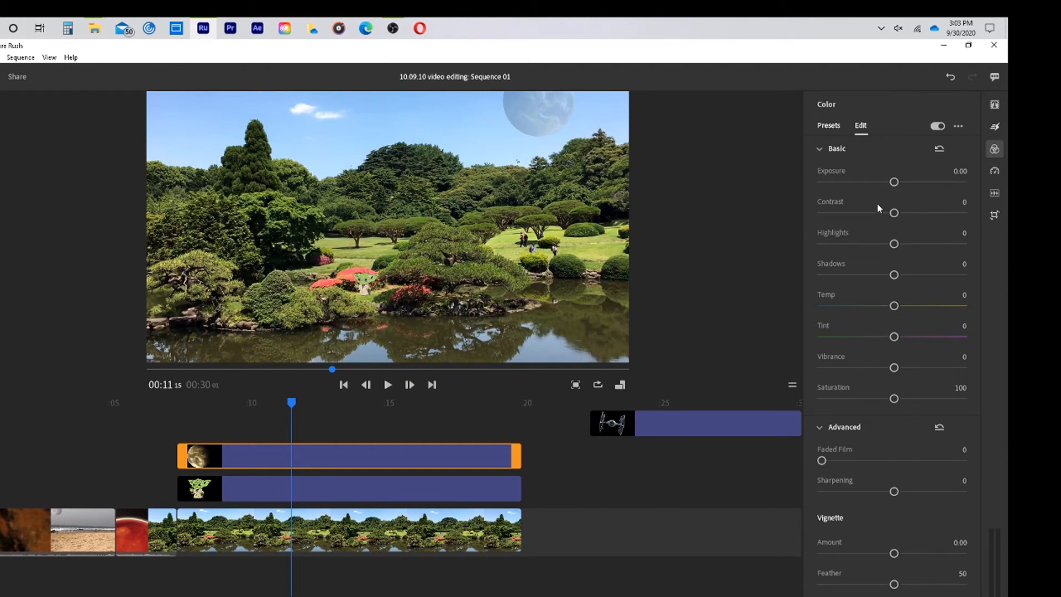
pyautogui.click(993, 155)
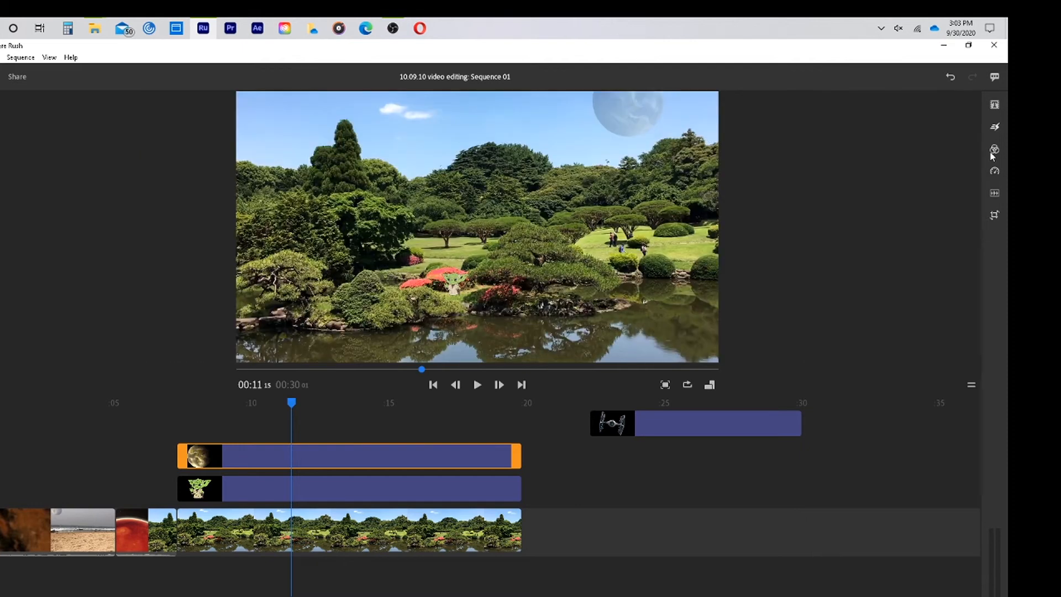
# Step: Move the spaceship clip above the main garden clip, align their starts, and extend the spaceship clip to the garden clip's end
pyautogui.click(617, 430)
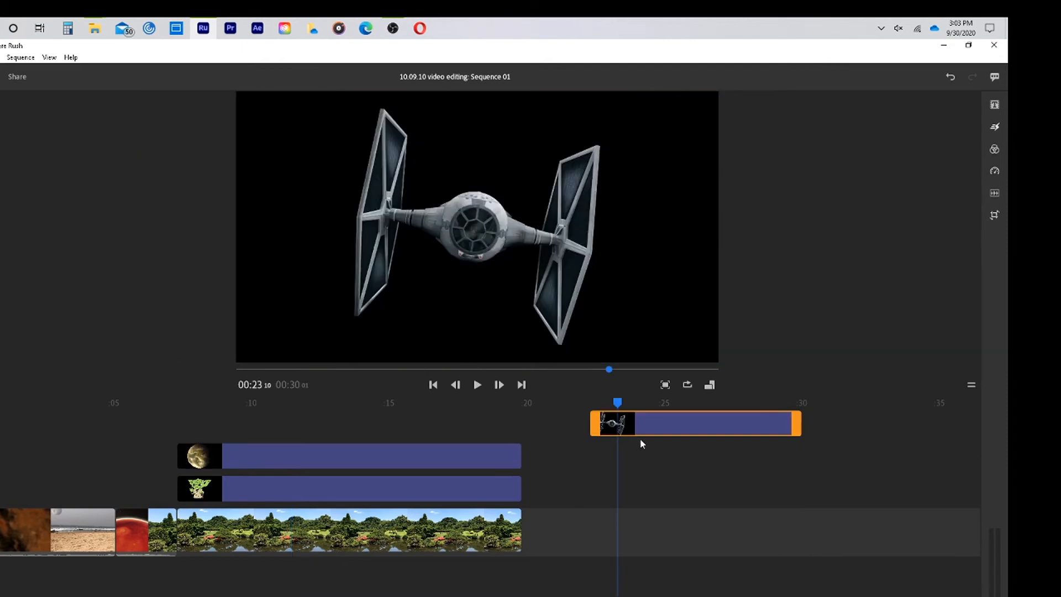
pyautogui.moveTo(688, 423); pyautogui.dragTo(353, 409)
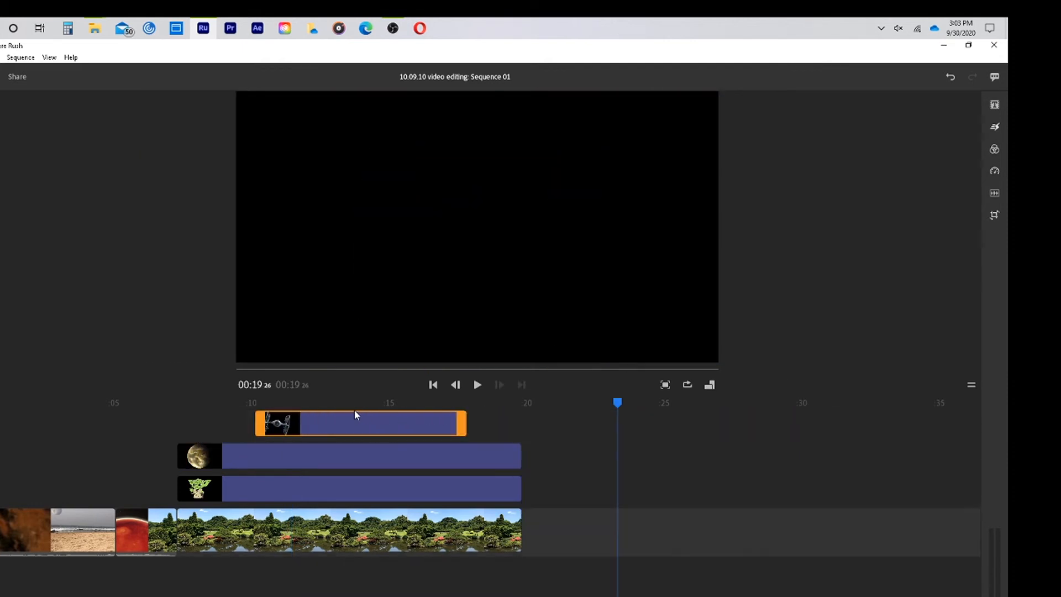
pyautogui.click(276, 403)
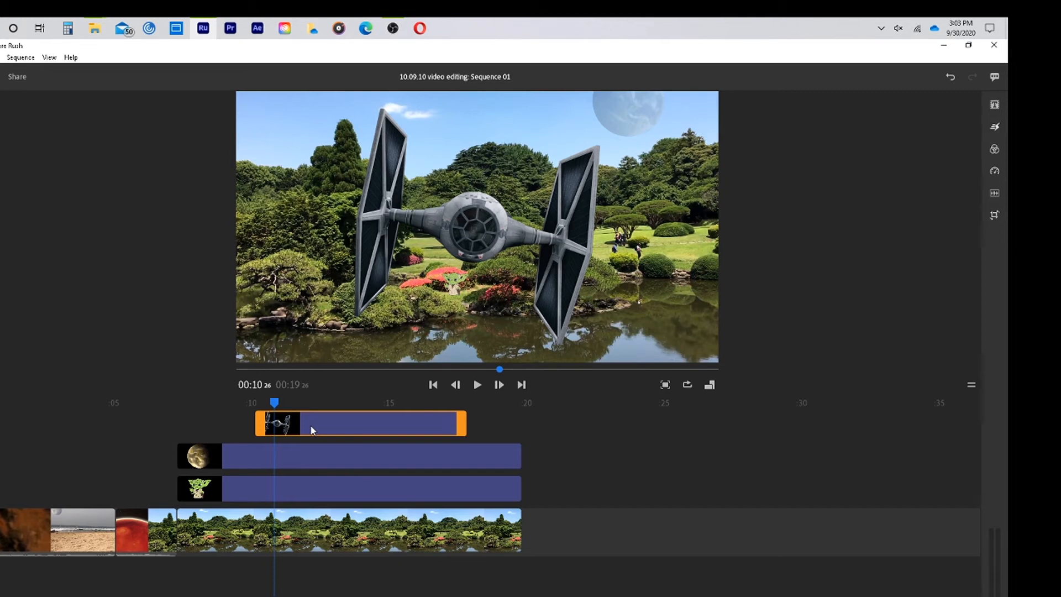
pyautogui.moveTo(366, 422); pyautogui.dragTo(286, 434)
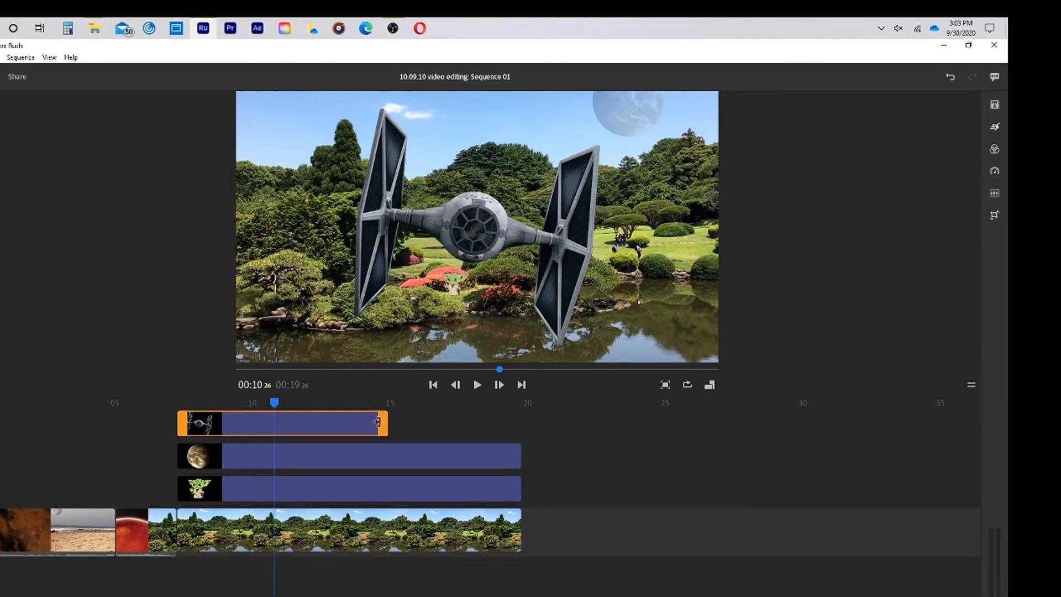
pyautogui.moveTo(381, 422); pyautogui.dragTo(520, 420)
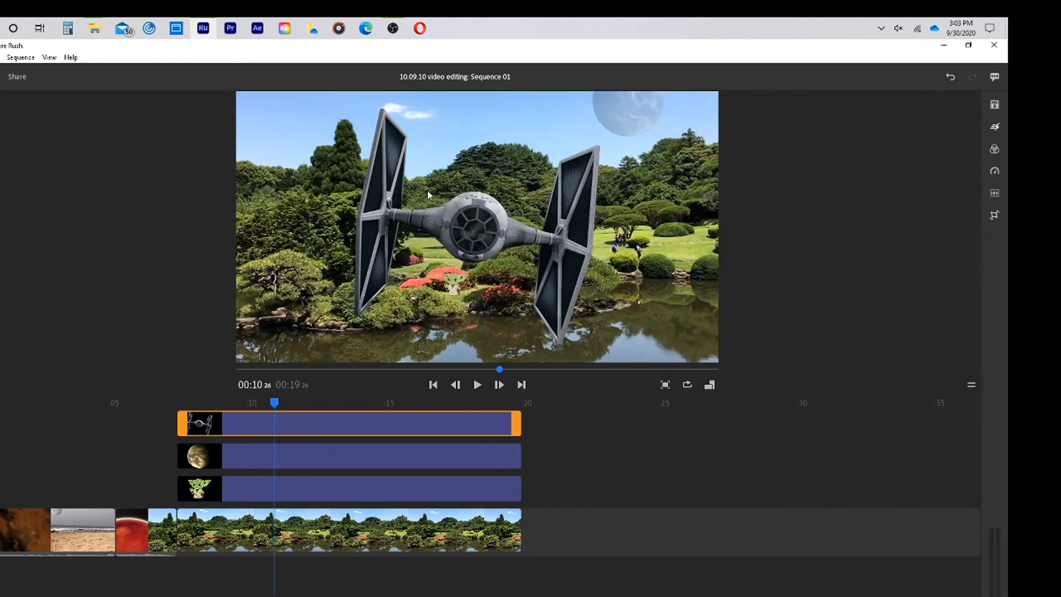
# Step: Scale the spaceship down to roughly a quarter of its size and place it in the sky above the trees on the left
pyautogui.click(471, 213)
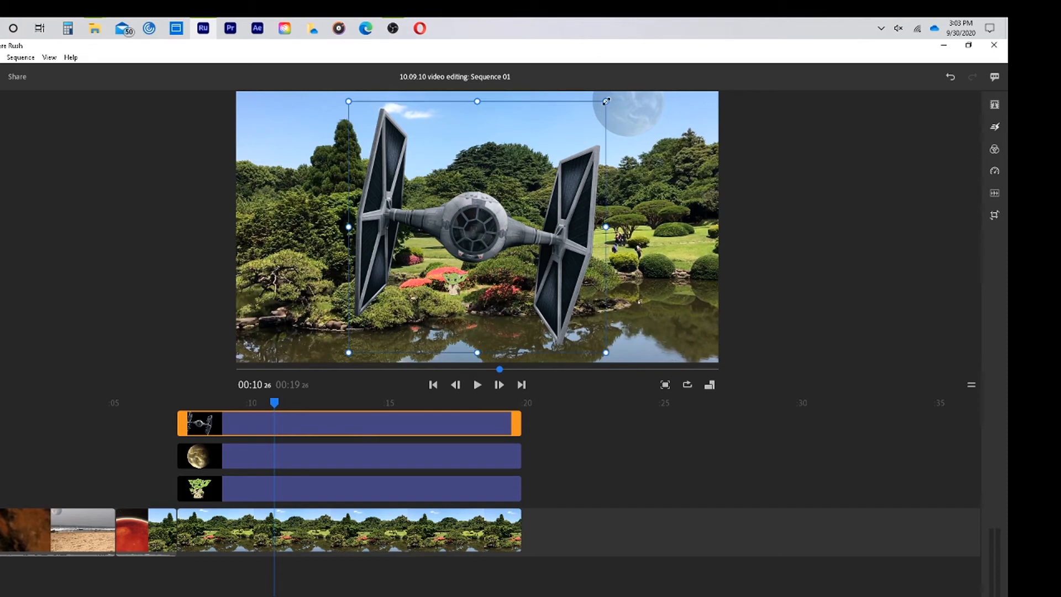
pyautogui.moveTo(551, 154); pyautogui.dragTo(511, 193)
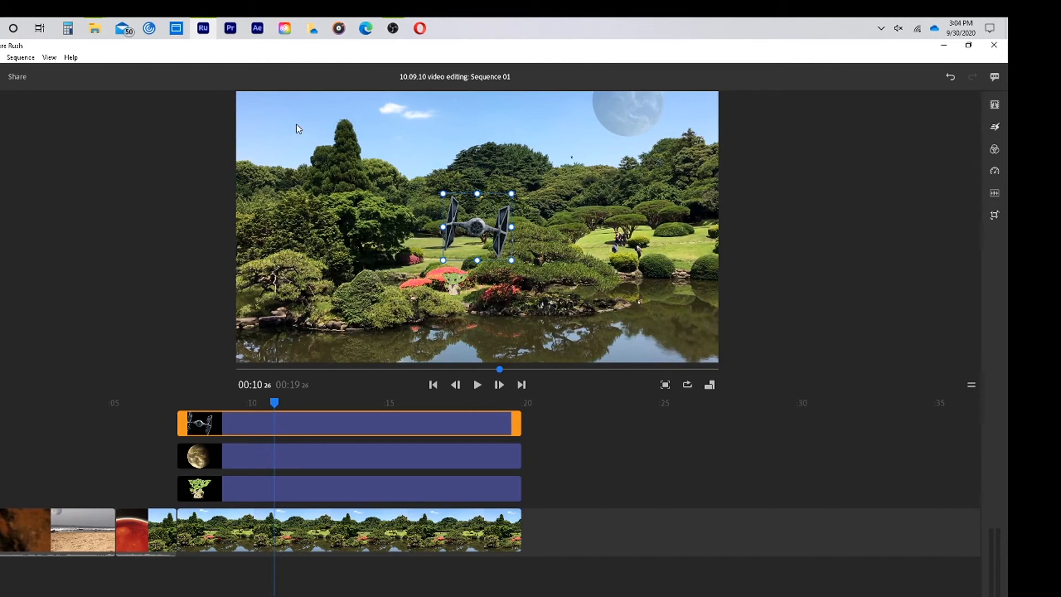
pyautogui.moveTo(477, 227); pyautogui.dragTo(288, 124)
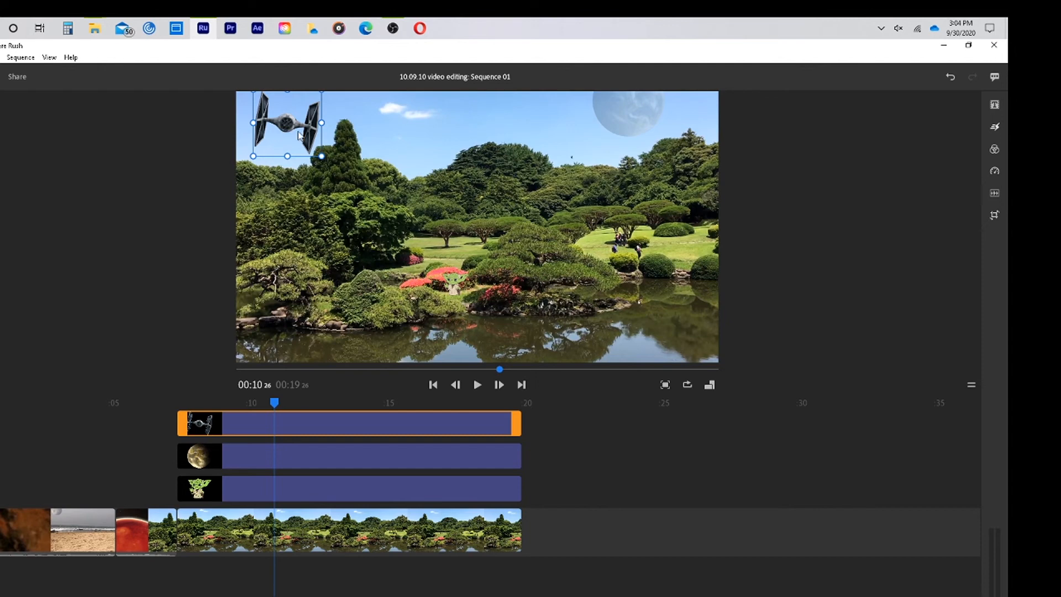
pyautogui.moveTo(298, 135); pyautogui.dragTo(302, 136)
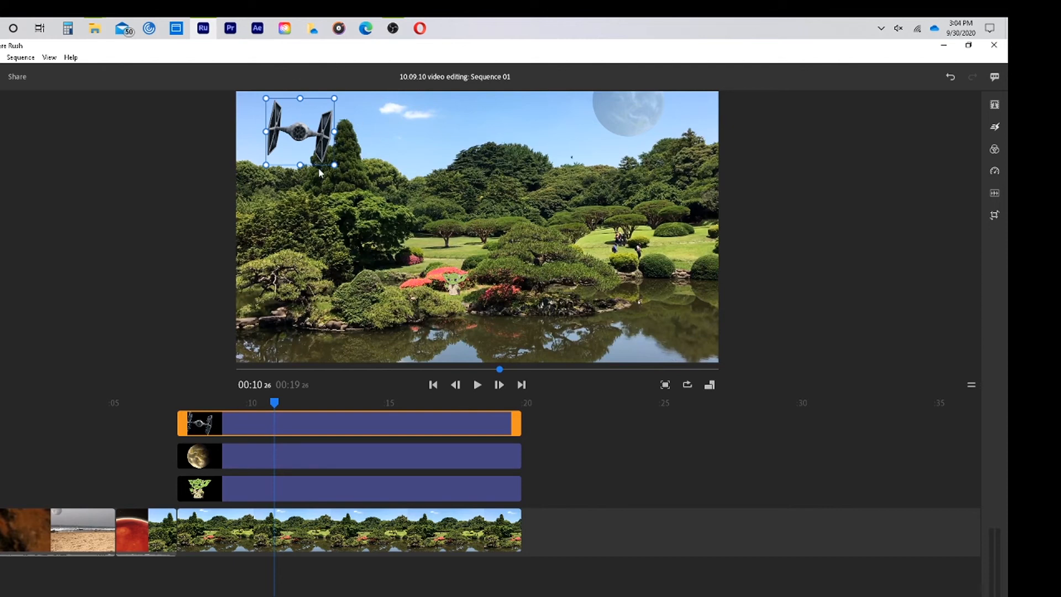
# Step: Add a 4.40-second Cross Dissolve to the start of the spaceship clip and play back the fade-in
pyautogui.click(994, 128)
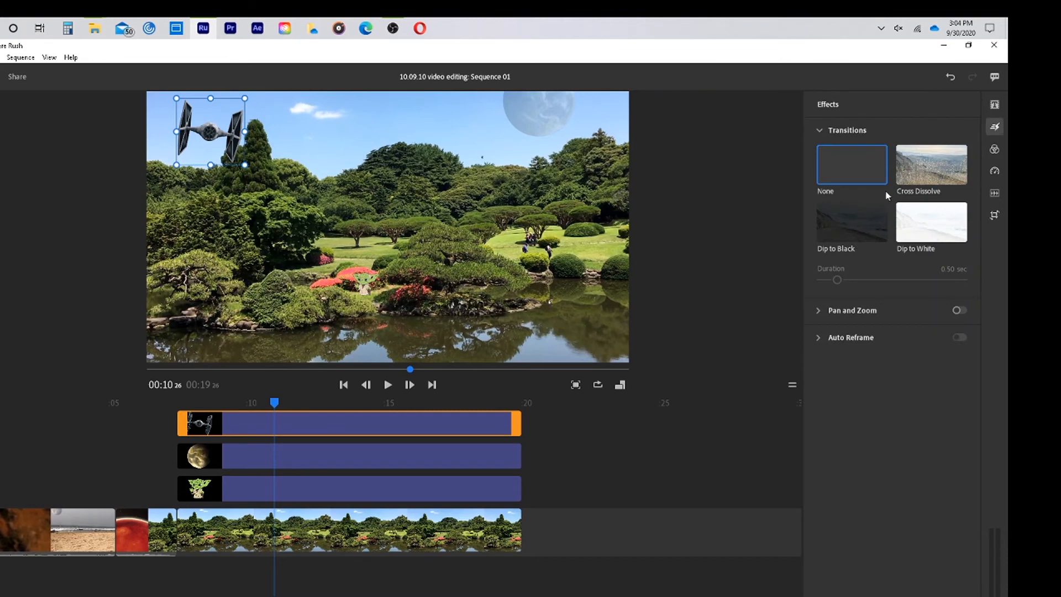
pyautogui.moveTo(944, 173)
pyautogui.mouseDown()
pyautogui.moveTo(808, 170)
pyautogui.moveTo(207, 441)
pyautogui.moveTo(206, 423)
pyautogui.moveTo(294, 433)
pyautogui.mouseUp()
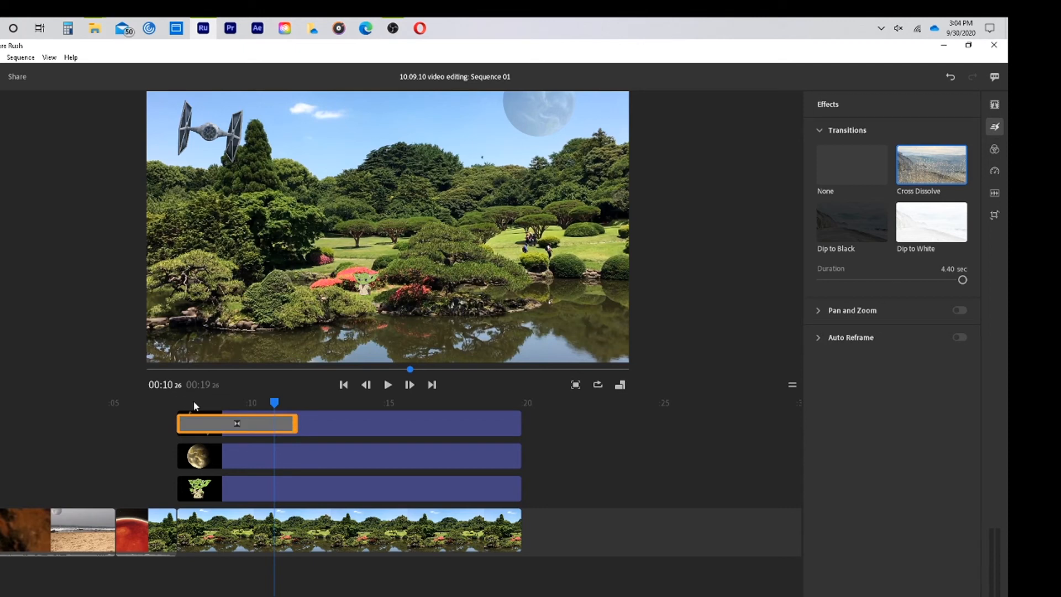
pyautogui.click(178, 401)
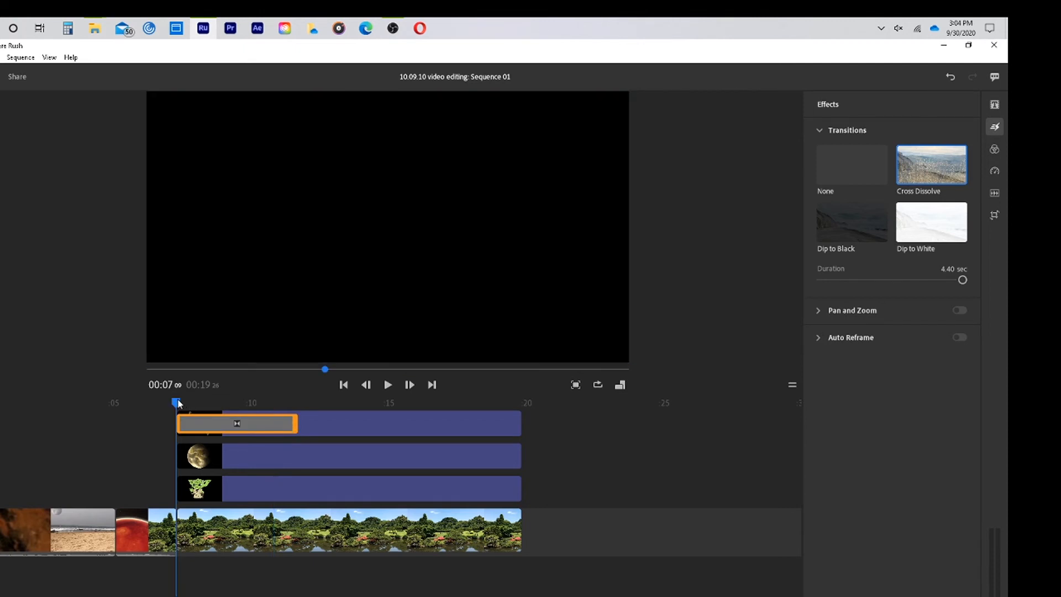
pyautogui.press('space')
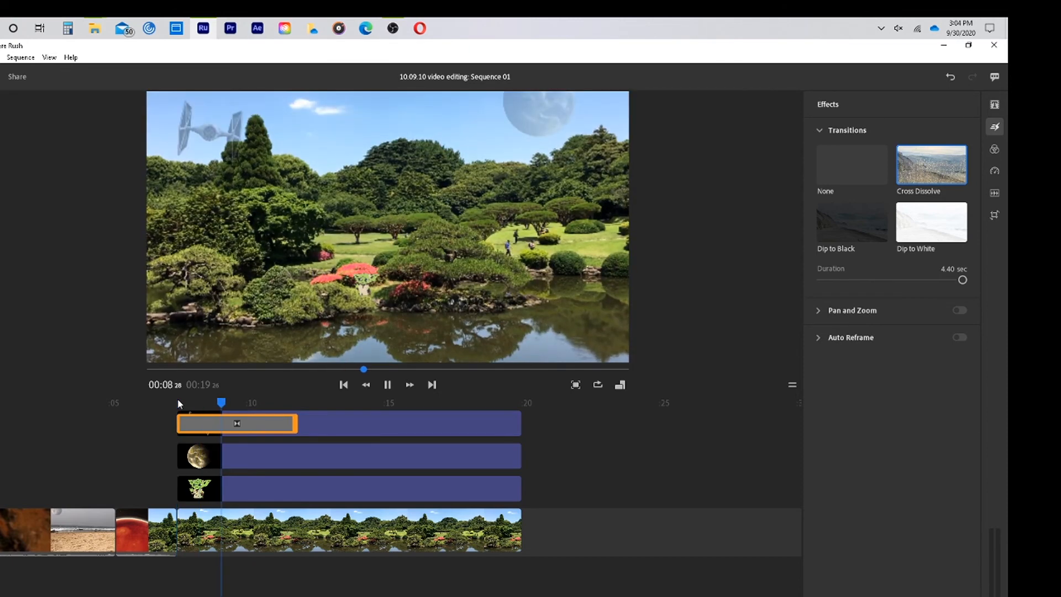
pyautogui.press('space')
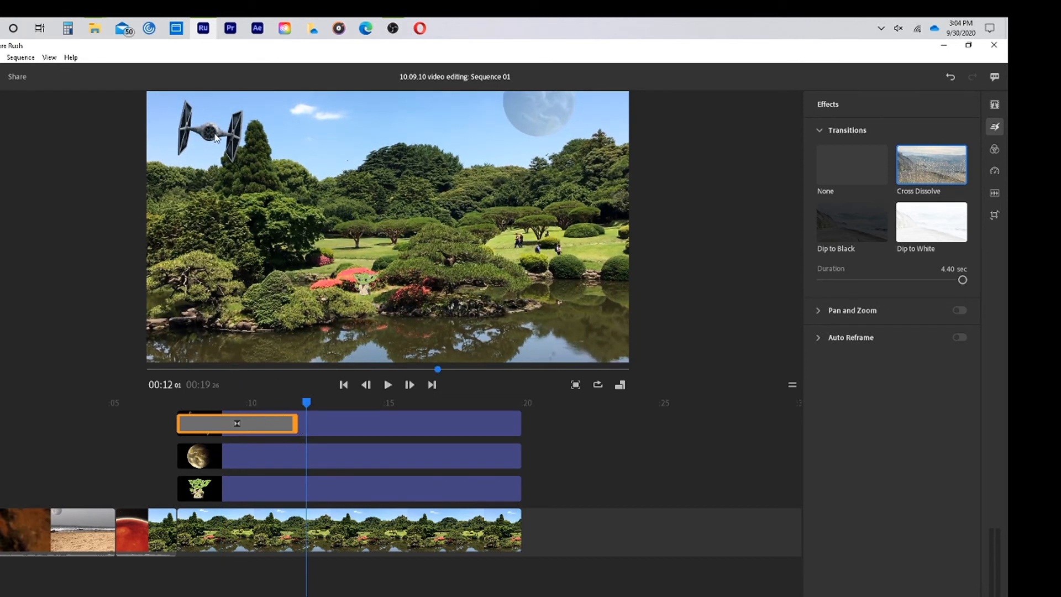
# Step: Shift the spaceship slightly up and left, closer to the upper-left corner of the frame
pyautogui.click(327, 423)
pyautogui.click(199, 133)
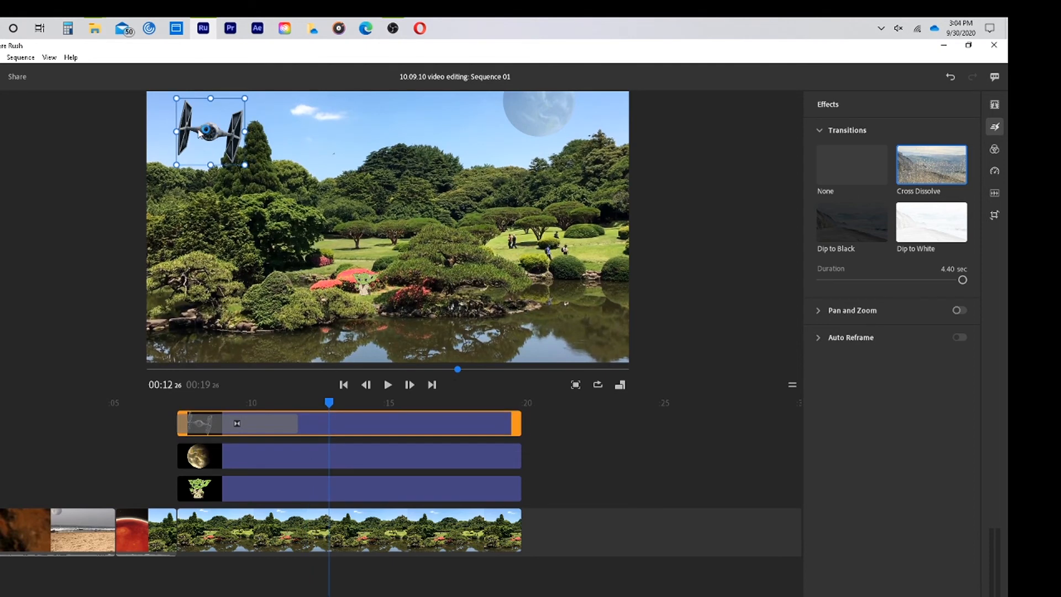
pyautogui.moveTo(213, 137); pyautogui.dragTo(191, 129)
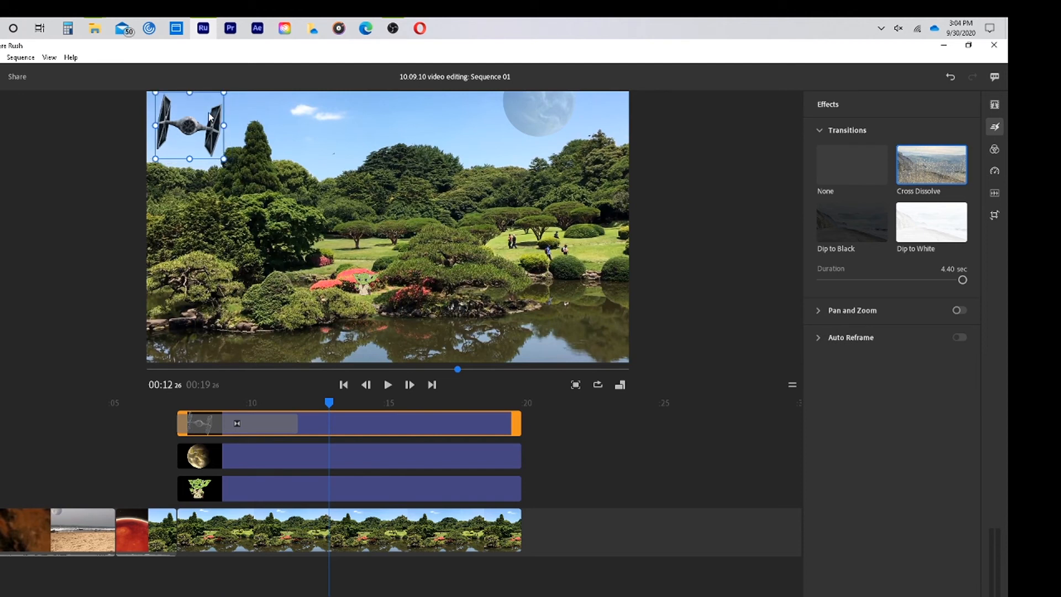
# Step: Shorten the spaceship's Cross Dissolve to 2.50 seconds and play the fade-in from the clip's start
pyautogui.click(251, 424)
pyautogui.moveTo(297, 423); pyautogui.dragTo(244, 422)
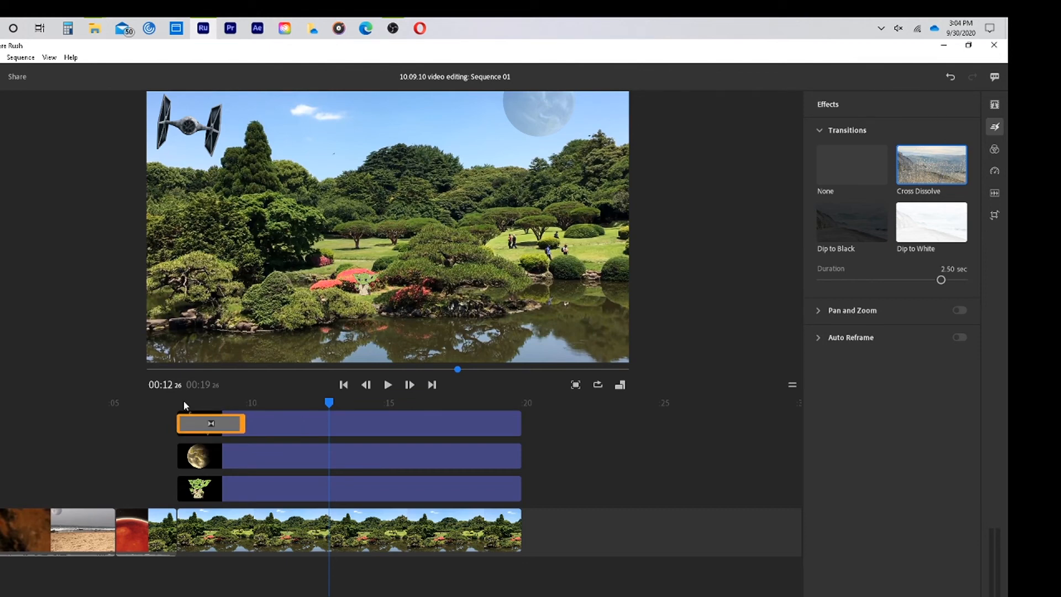
pyautogui.click(184, 402)
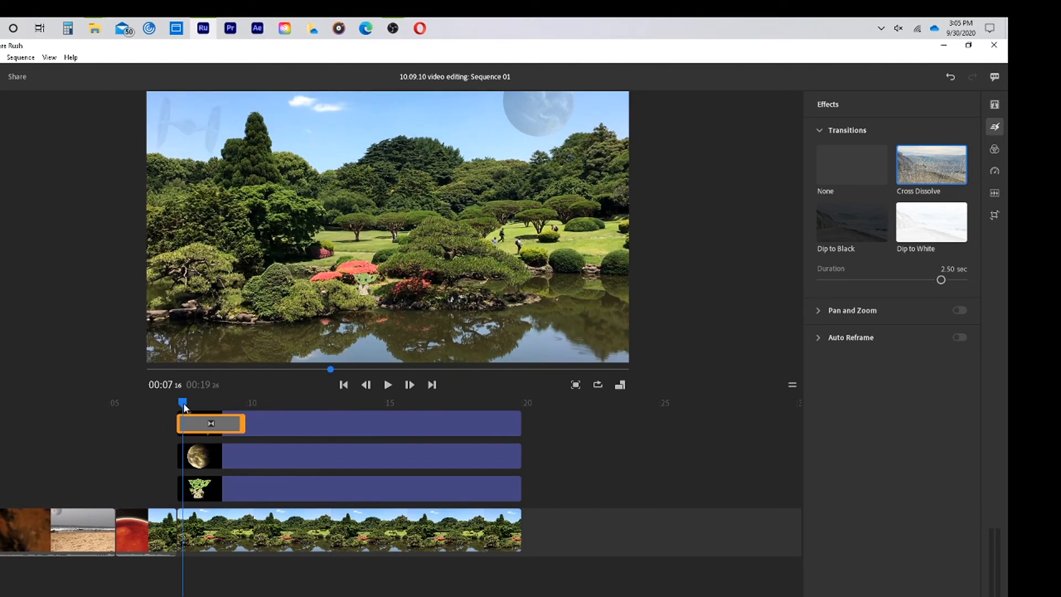
pyautogui.click(348, 384)
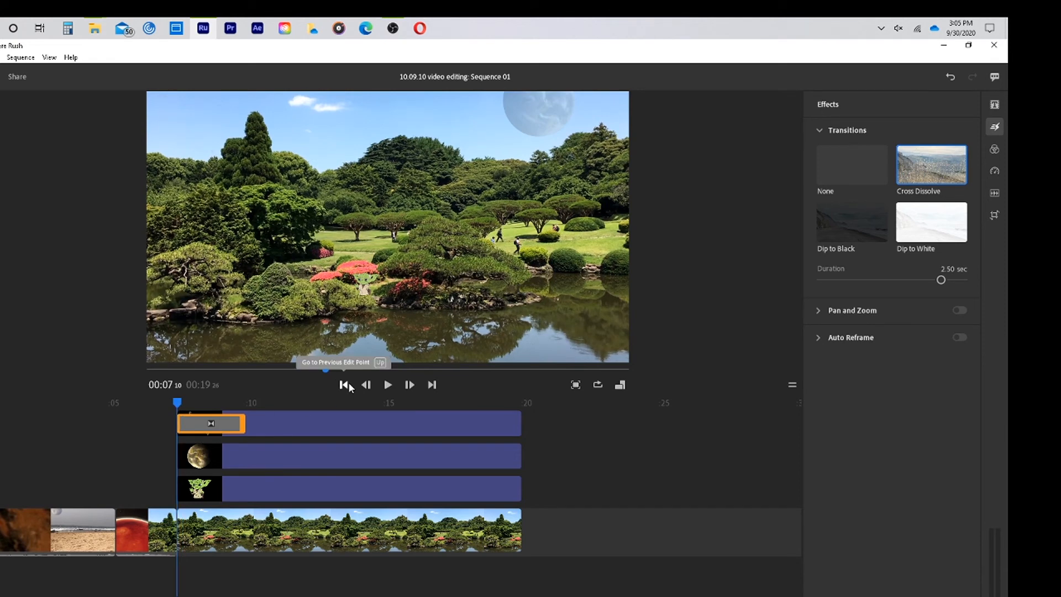
pyautogui.press('space')
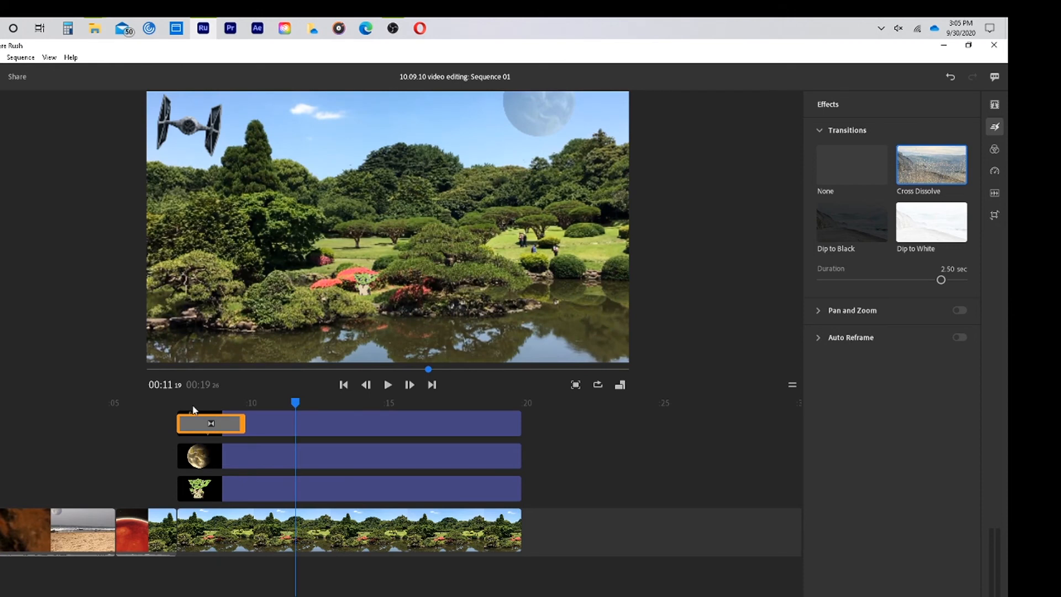
# Step: Replay the garden composite from the spaceship clip's start to check the fade-in and how the spaceship, planet and Yoda blend with the footage
pyautogui.click(181, 402)
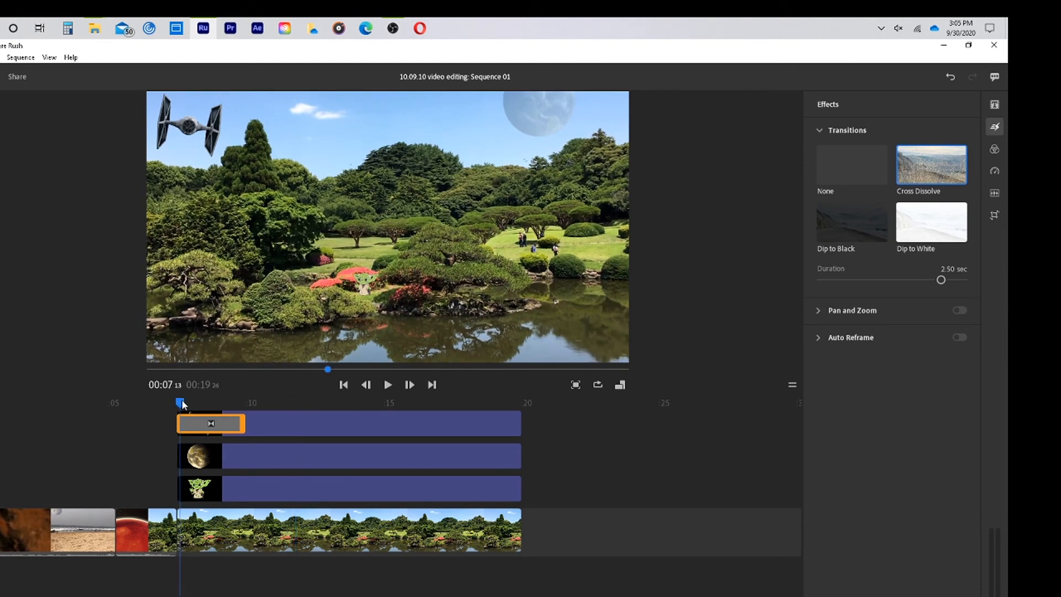
pyautogui.click(178, 402)
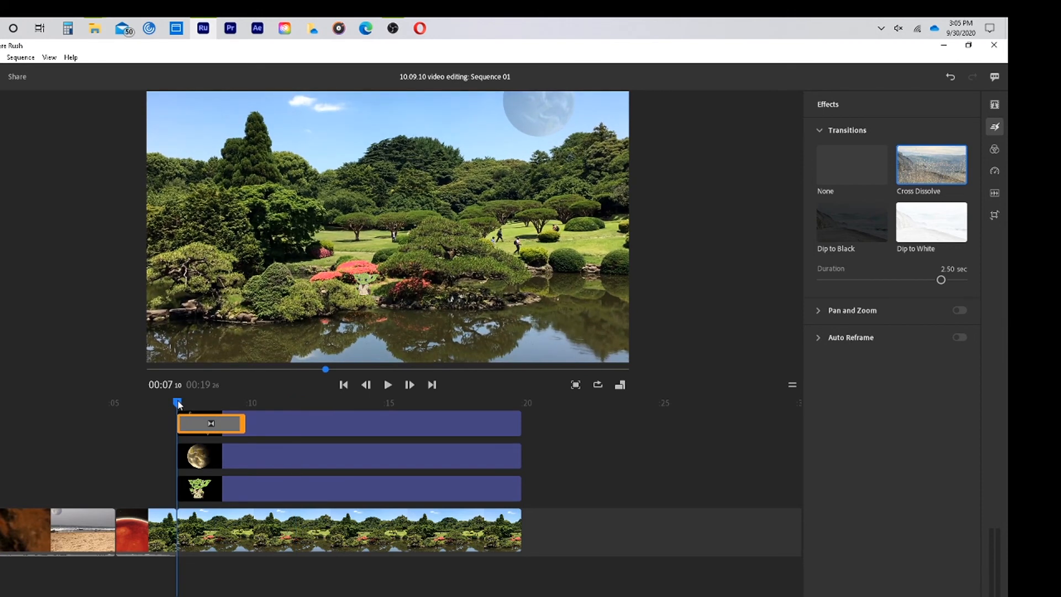
pyautogui.press('space')
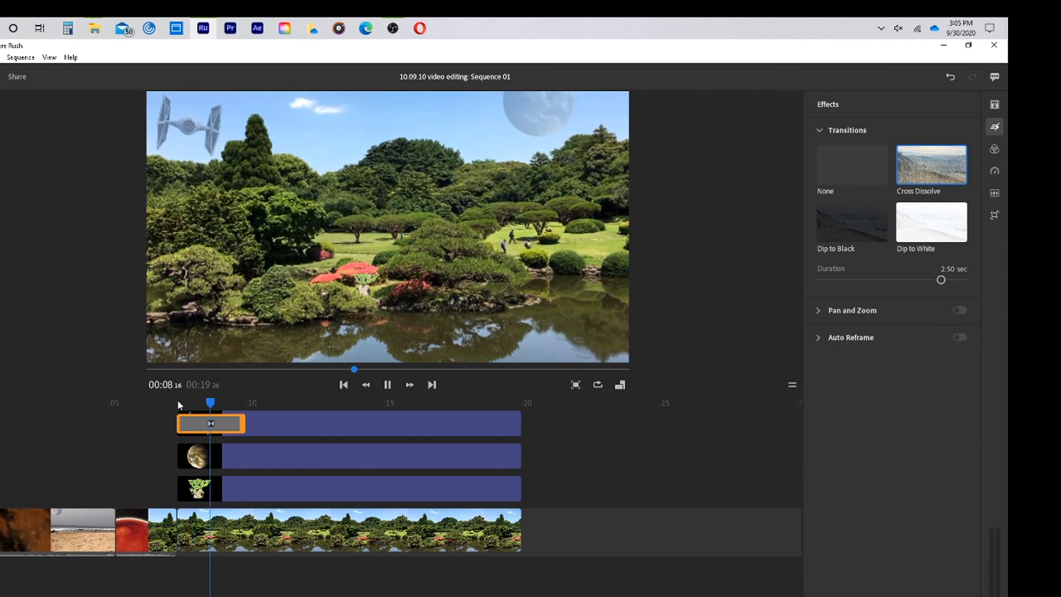
pyautogui.press('space')
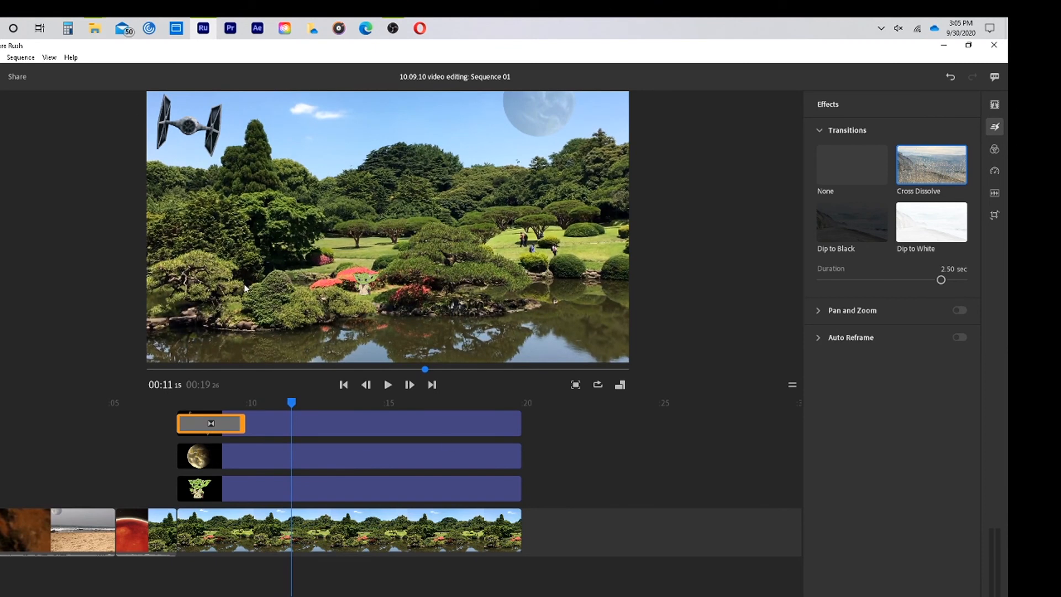
pyautogui.press('space')
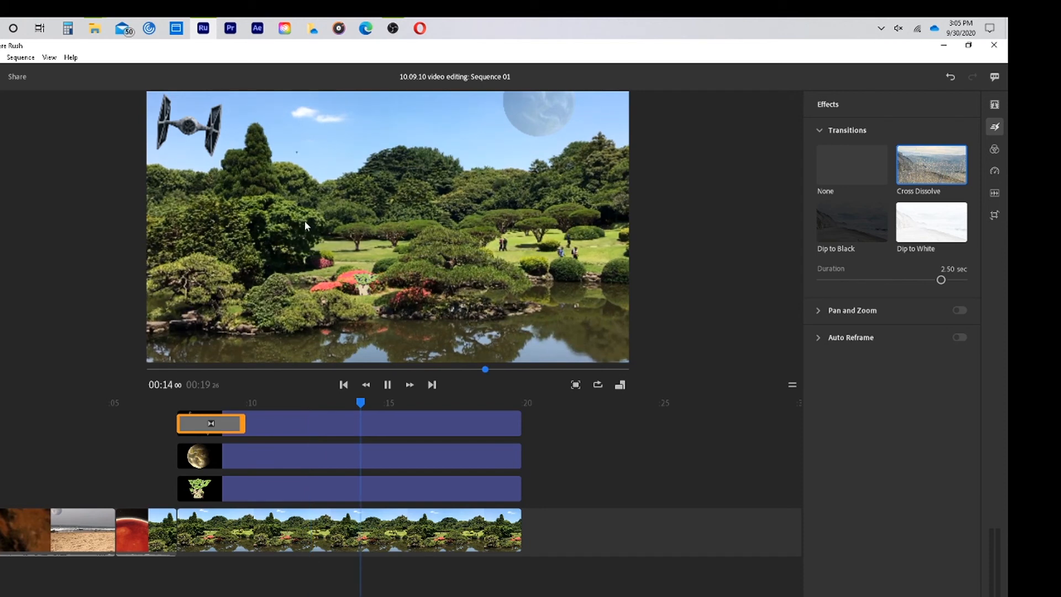
pyautogui.press('space')
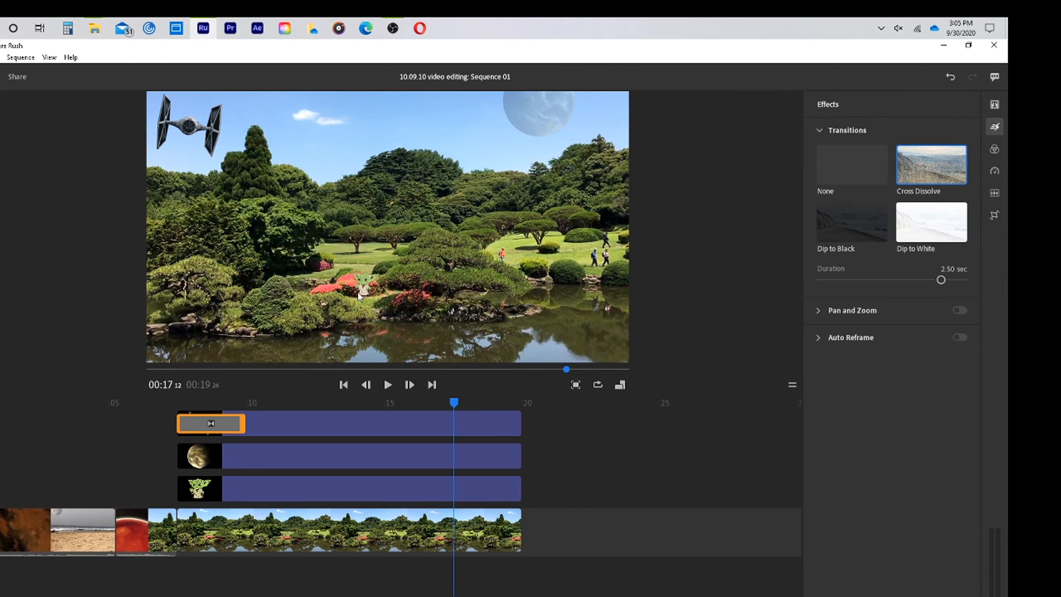
pyautogui.click(331, 403)
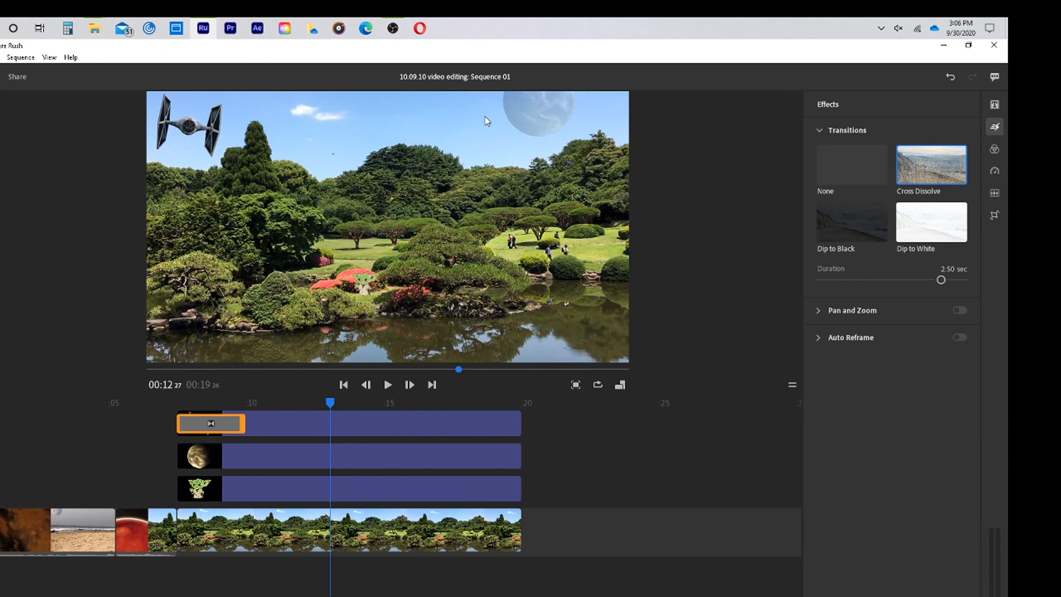
pyautogui.click(247, 399)
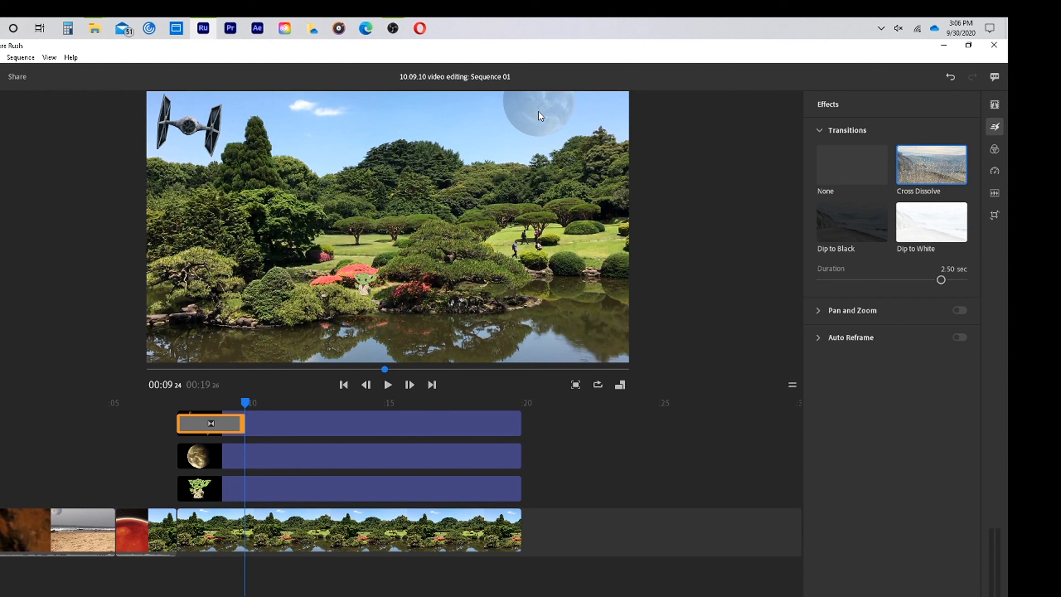
pyautogui.click(995, 131)
pyautogui.click(193, 405)
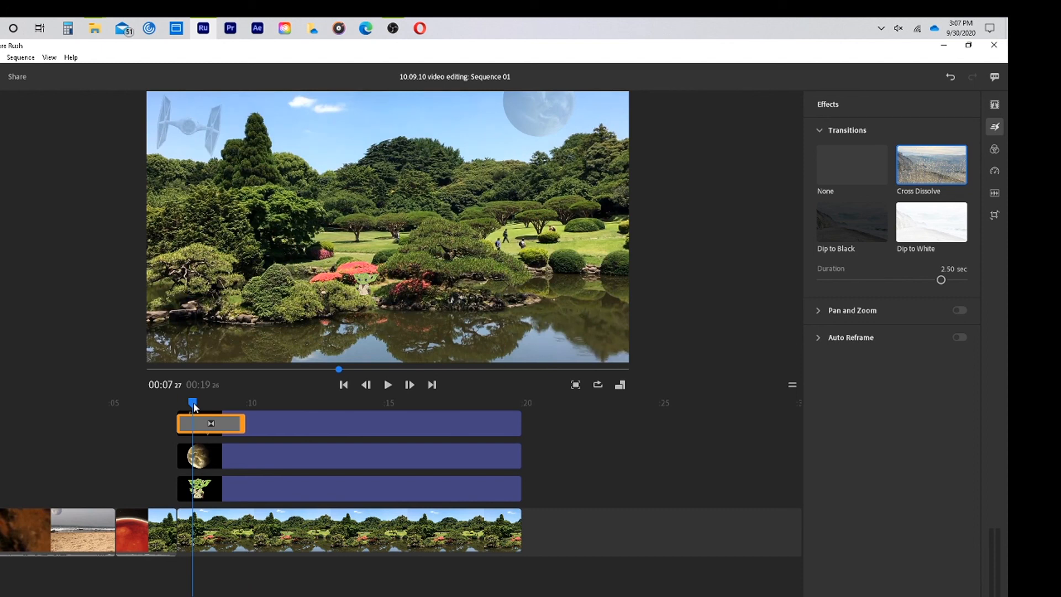
pyautogui.press('space')
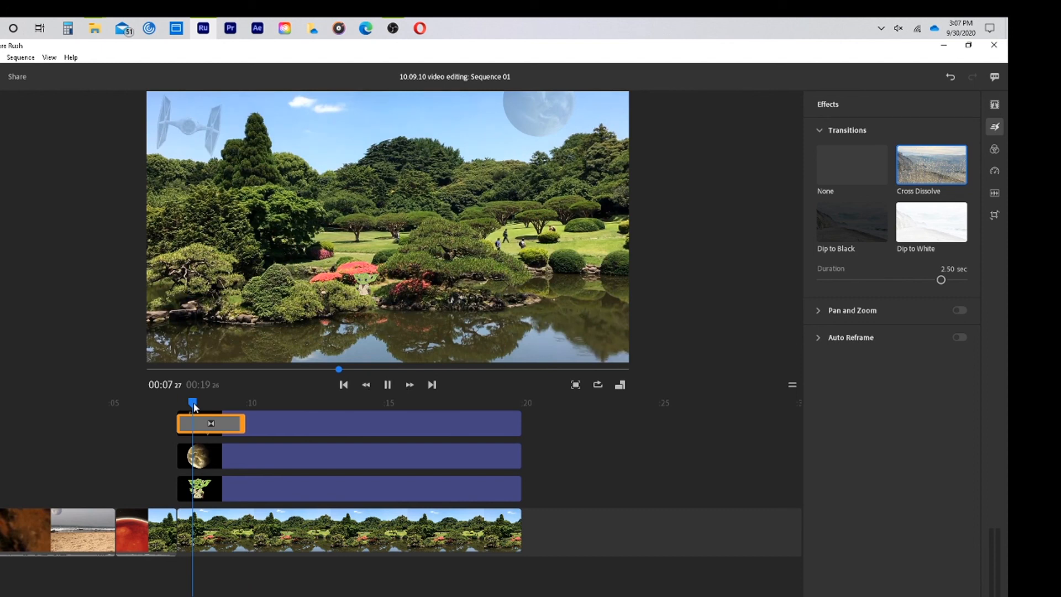